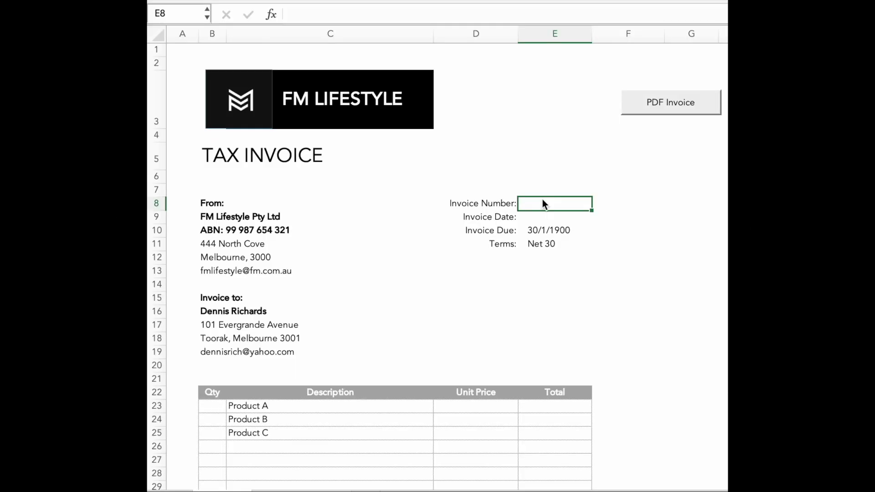
Step: Enter invoice number 123456 and date =TODAY(), then pick a different customer in B16
type("123456")
key("Return")
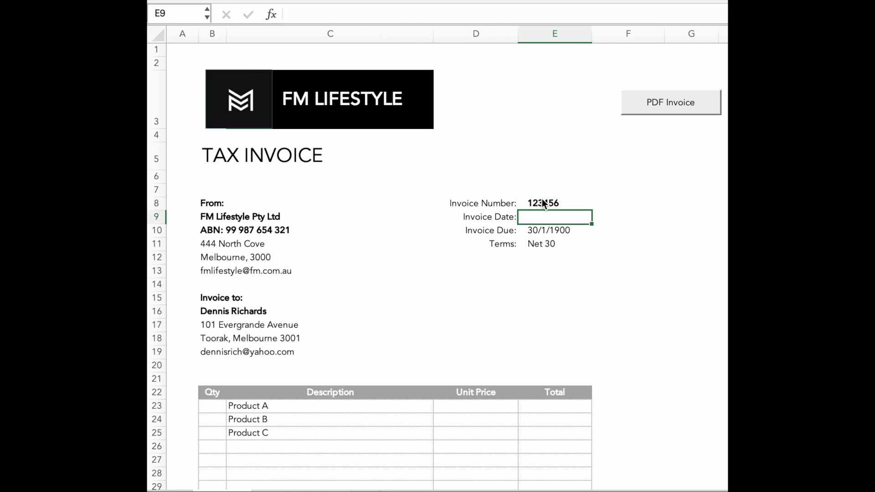
type("=TODAY(")
key("Return")
left_click(213, 311)
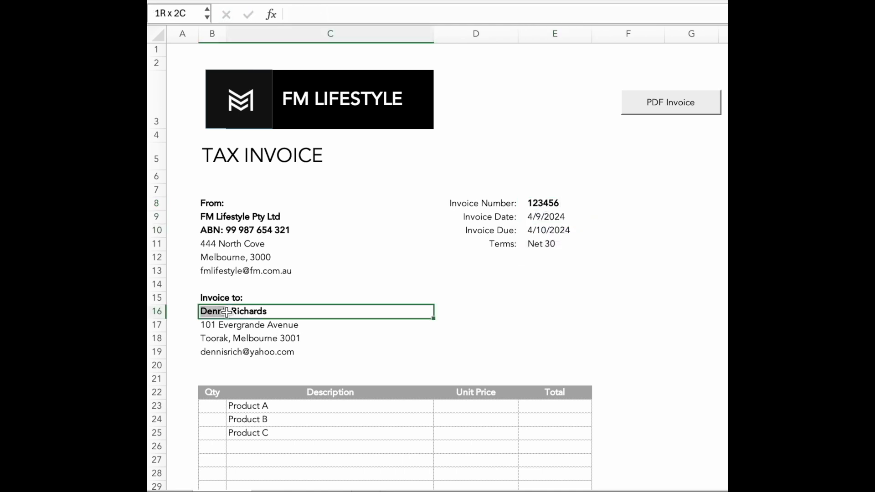
left_click(232, 311)
left_click(235, 373)
Step: Enter the three line items' Qty and Unit Price: 2 × 10, 3 × 15 and 5 × 20
left_click(212, 406)
type("2")
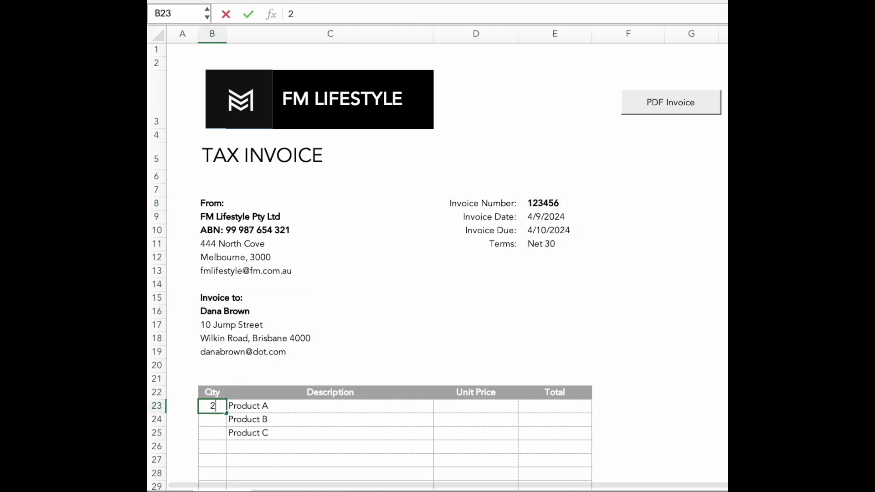
key("Tab")
key("Tab")
type("10")
key("Return")
type("3")
key("Tab")
key("Tab")
type("15")
key("Return")
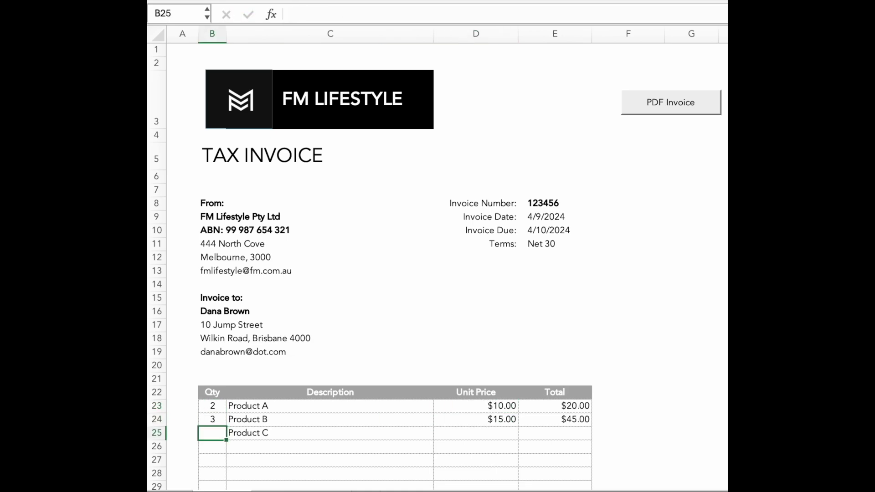
type("5")
key("Tab")
key("Tab")
type("20")
key("Return")
Step: Export the finished invoice as a PDF with the PDF Invoice button
scroll(263, 399, "down", 10)
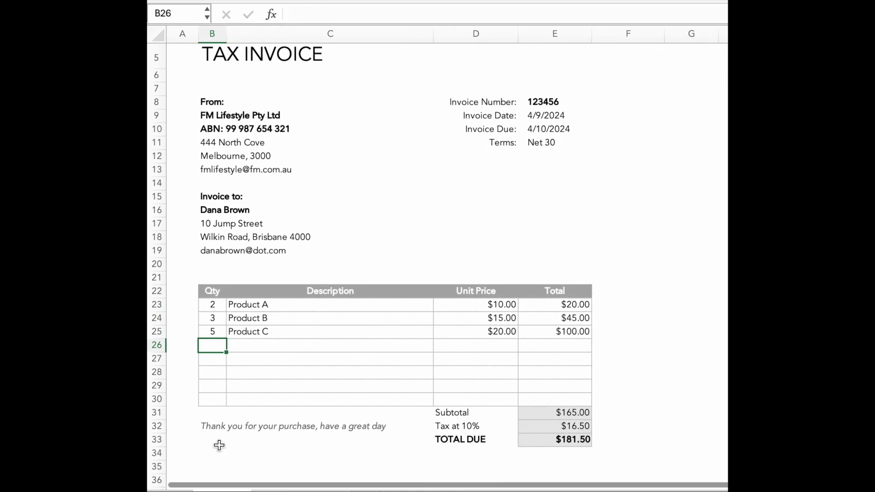
scroll(656, 413, "up", 10)
scroll(656, 413, "down", 1)
left_click(670, 93)
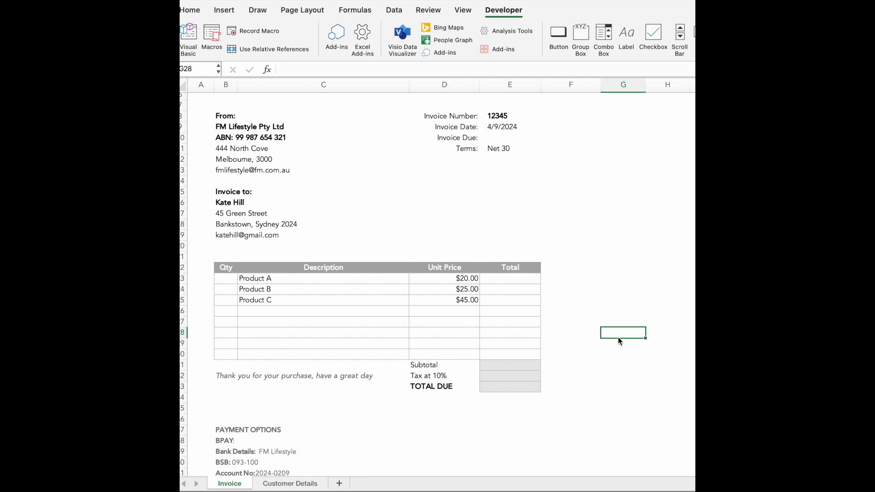
Step: Scroll through the blank invoice template to review its layout
scroll(618, 338, "down", 4)
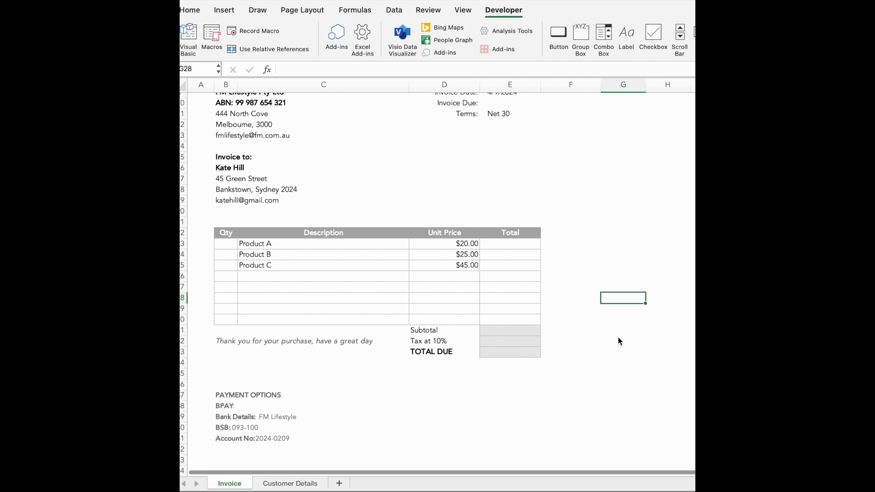
scroll(618, 338, "up", 6)
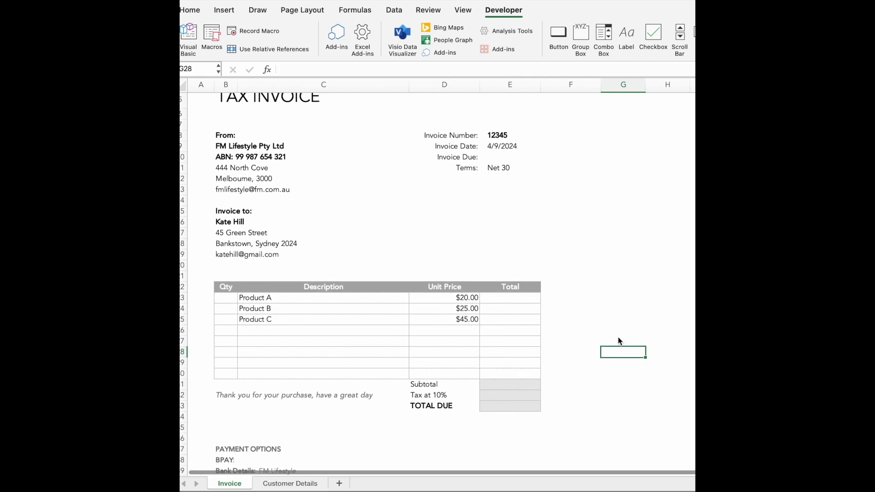
scroll(618, 339, "up", 2)
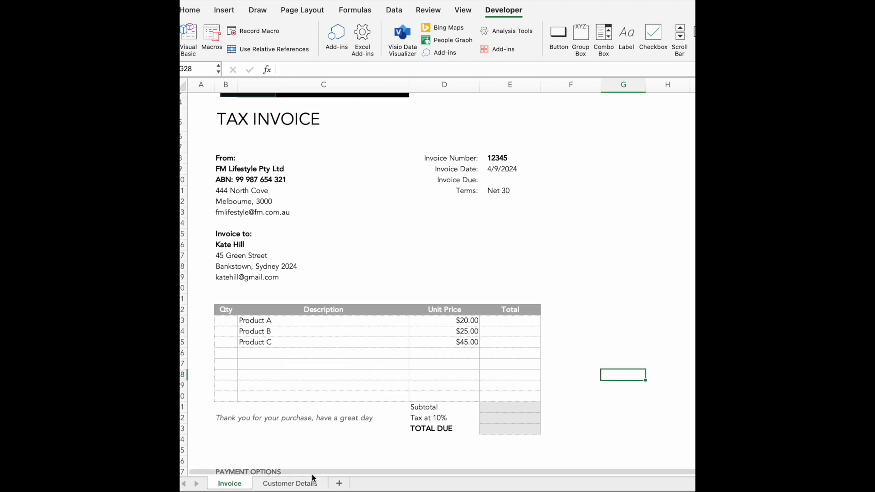
Step: Switch to the Customer Details sheet
left_click(290, 483)
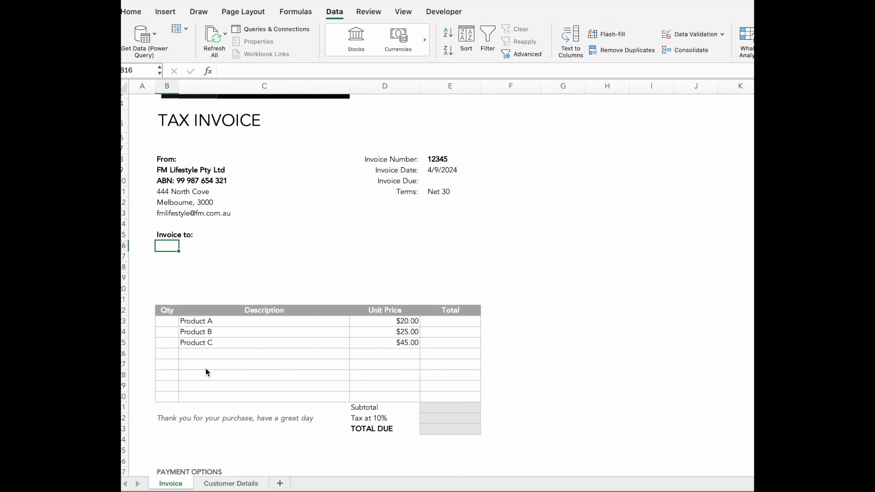
Step: Add List data validation to B16 sourced from Customer Details column B from B3 down
left_click(689, 35)
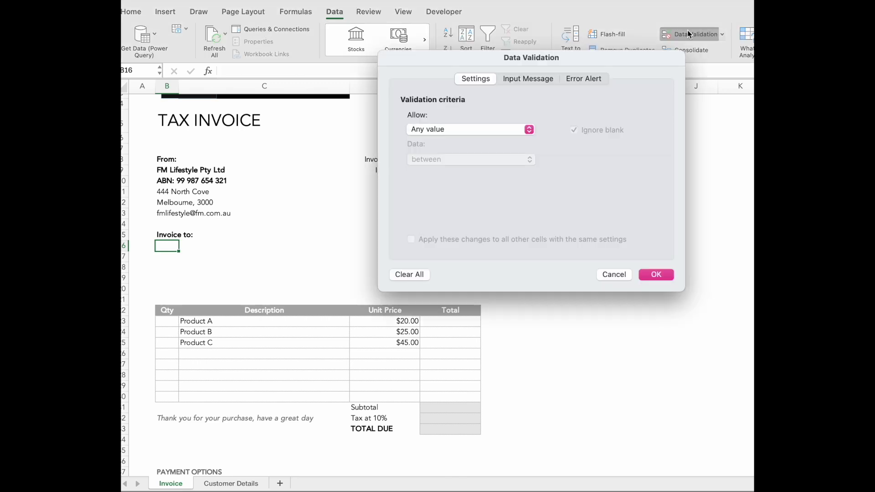
left_click(459, 133)
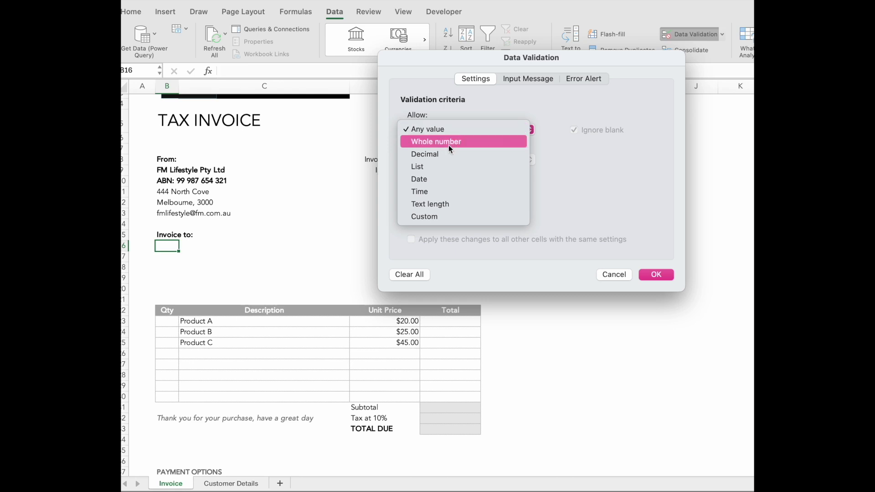
left_click(444, 165)
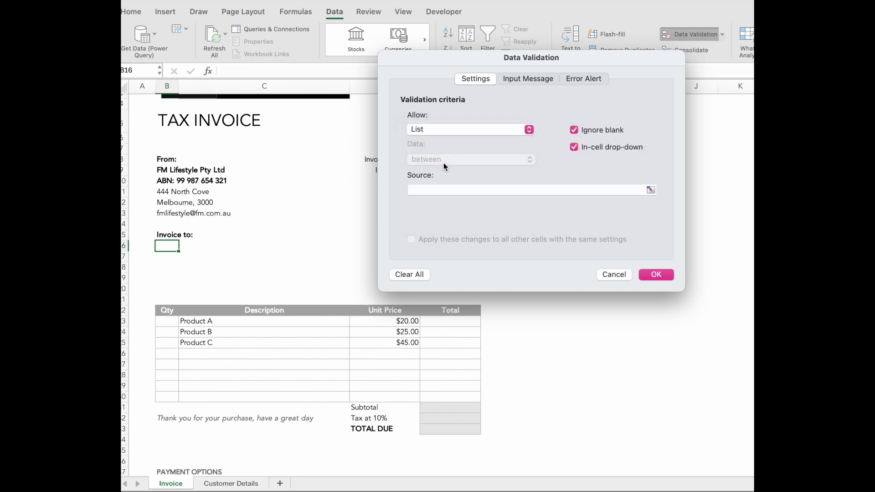
left_click(436, 189)
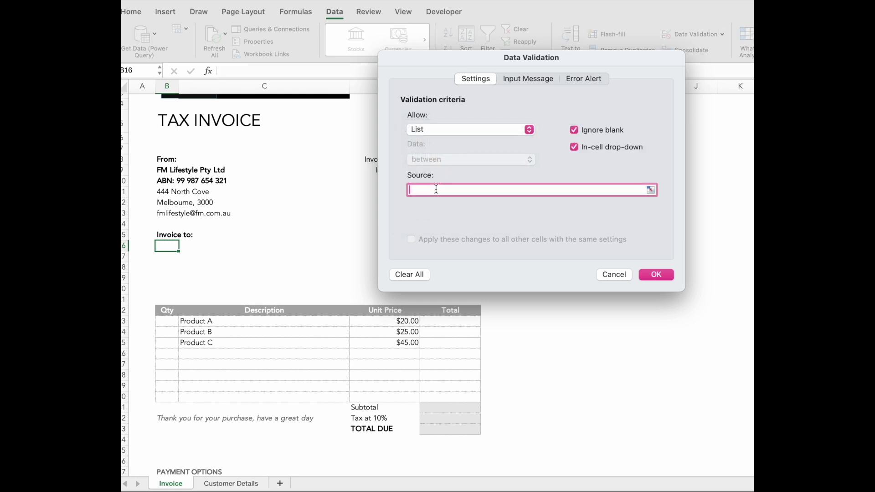
left_click(228, 483)
left_click(217, 128)
key("super+shift+Down")
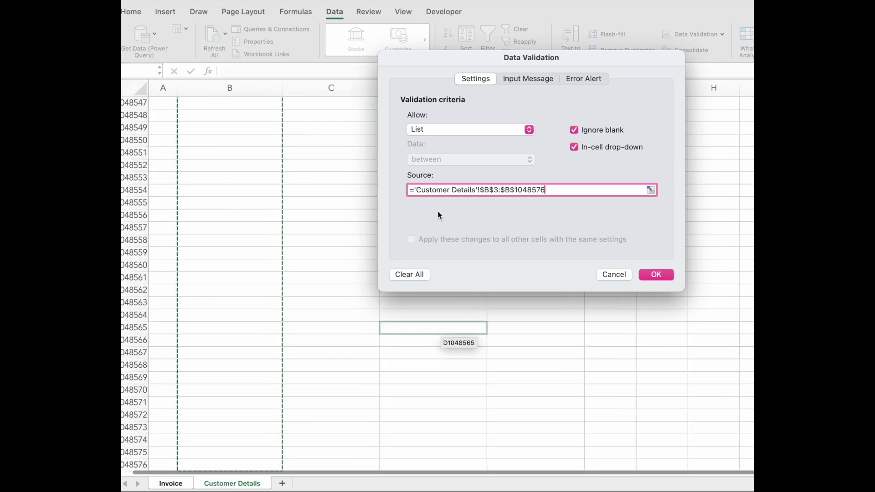
left_click(656, 274)
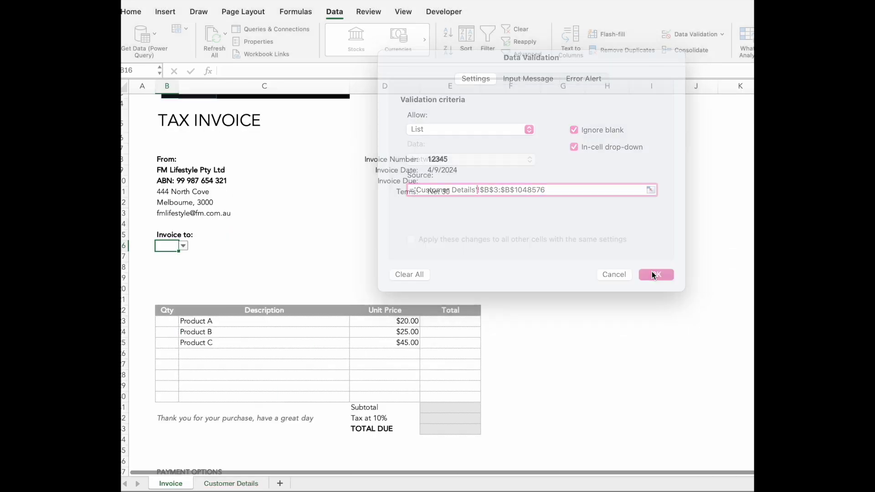
Step: Choose the second client name from B16's new drop-down
left_click(184, 246)
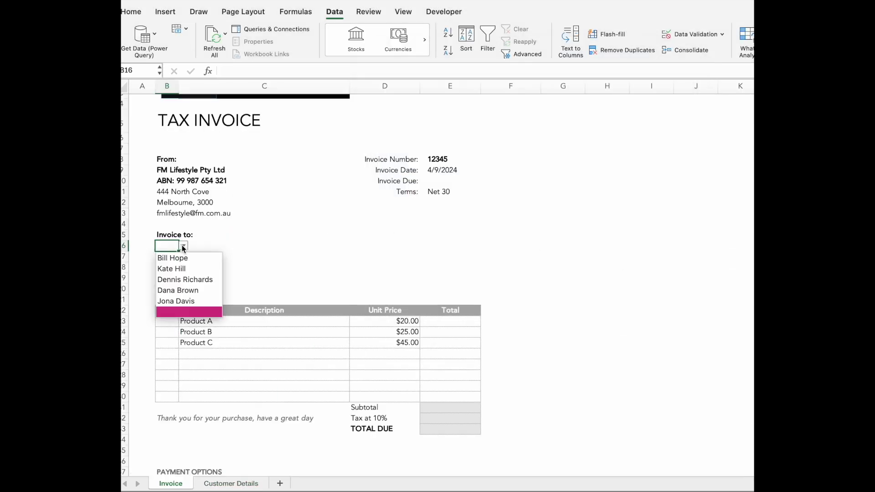
left_click(182, 268)
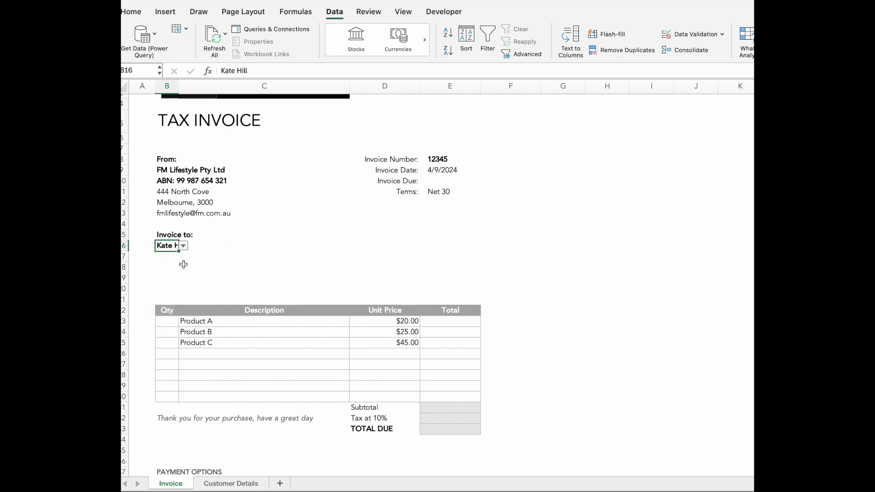
left_click(185, 267)
left_click(172, 257)
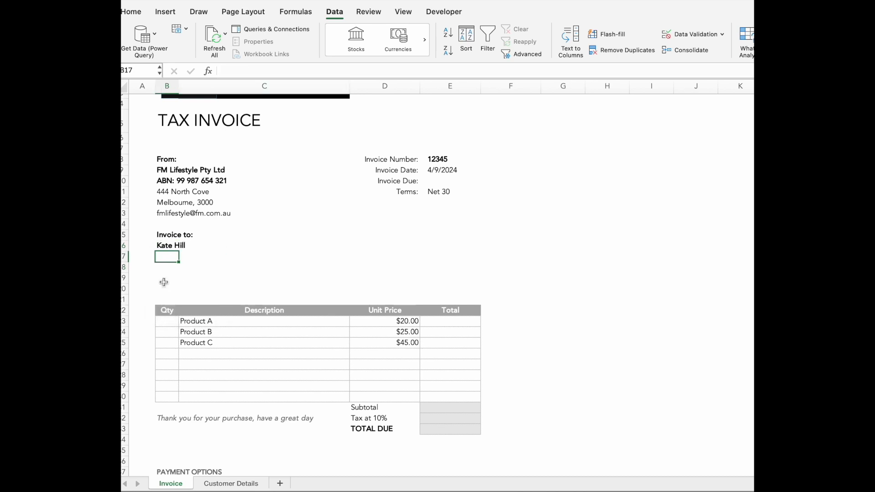
Step: Enter an XLOOKUP in B17 matching $B$16 against Customer Details column B, returning column C
type("=xlo")
key("Tab")
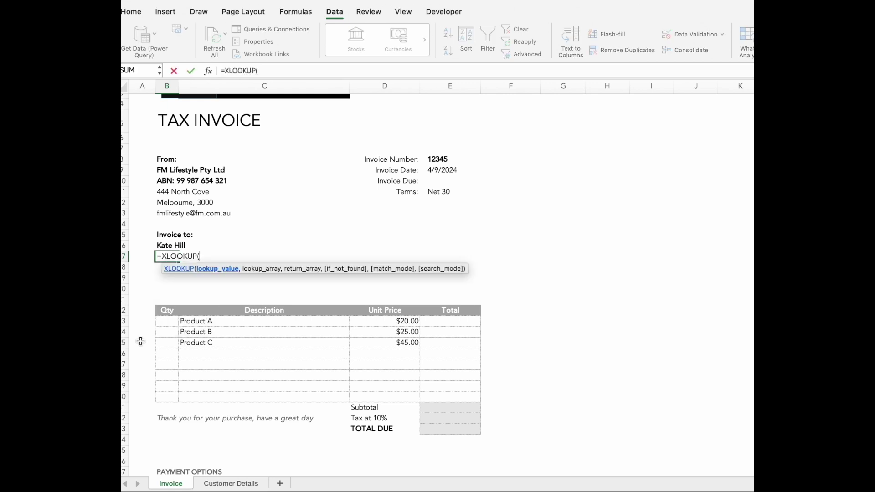
left_click(167, 246)
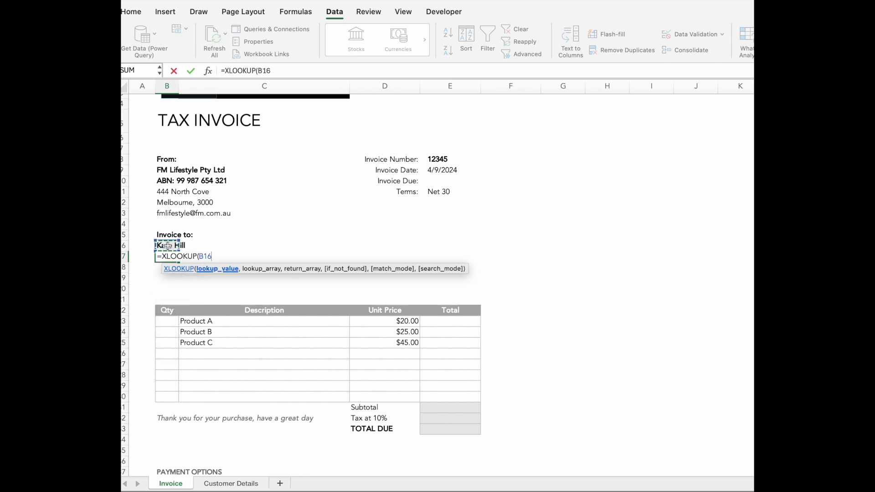
key("F4")
type(",")
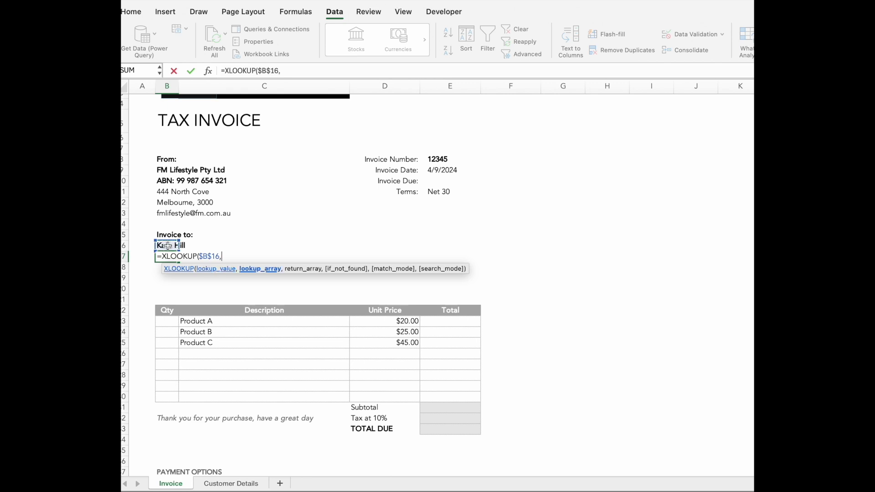
left_click(231, 483)
left_click(212, 88)
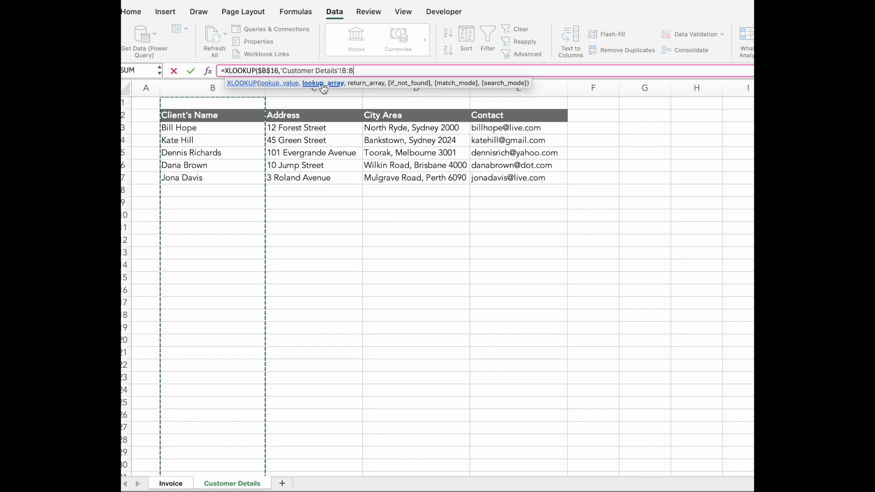
type(",")
left_click(305, 89)
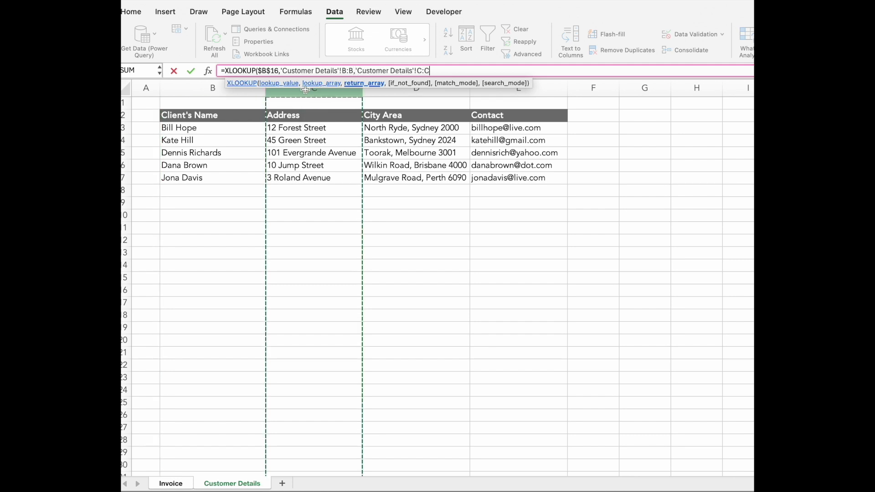
key("Return")
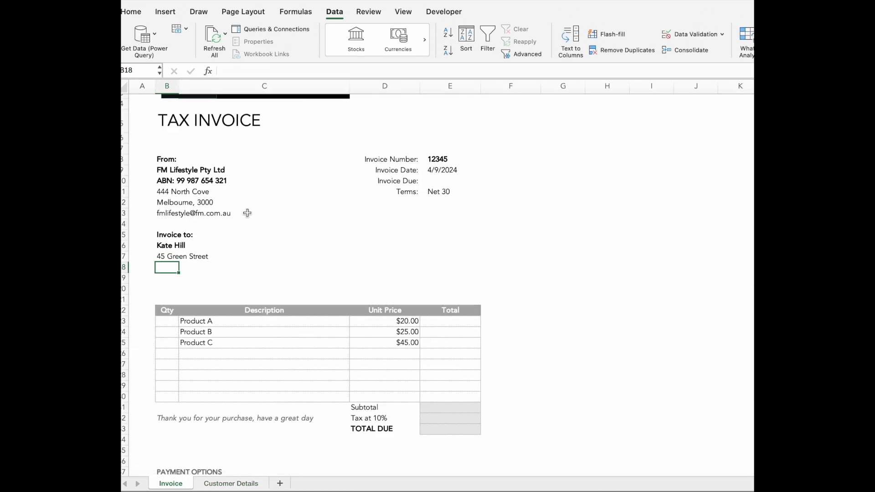
Step: Copy the address formula down to B18:B19 and correct B18's return column for the city area
left_click(178, 255)
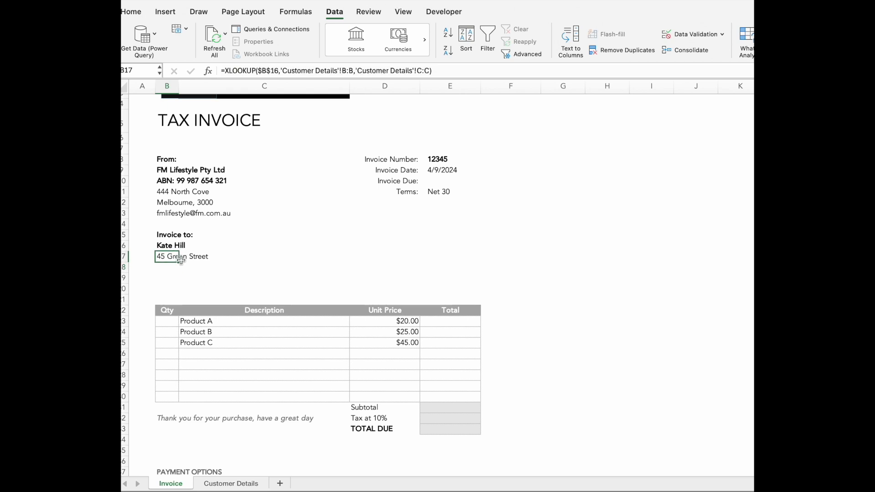
left_click_drag(183, 261, 181, 279)
left_click(187, 287)
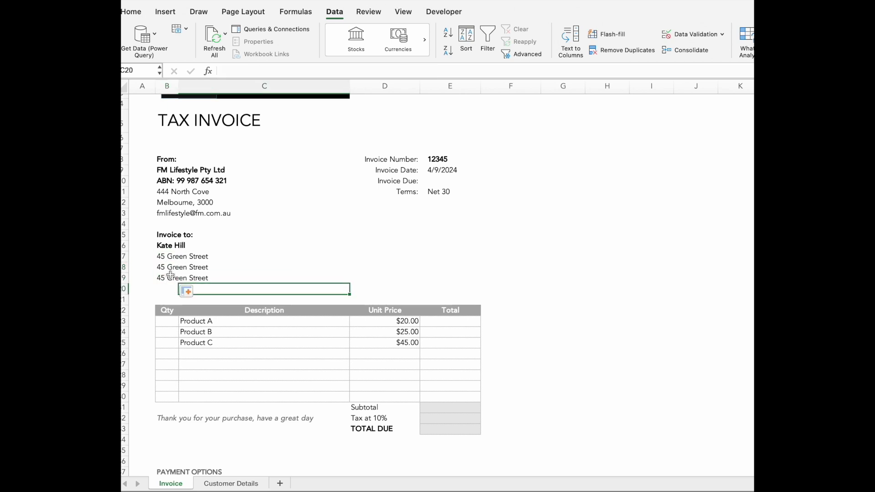
left_click(169, 269)
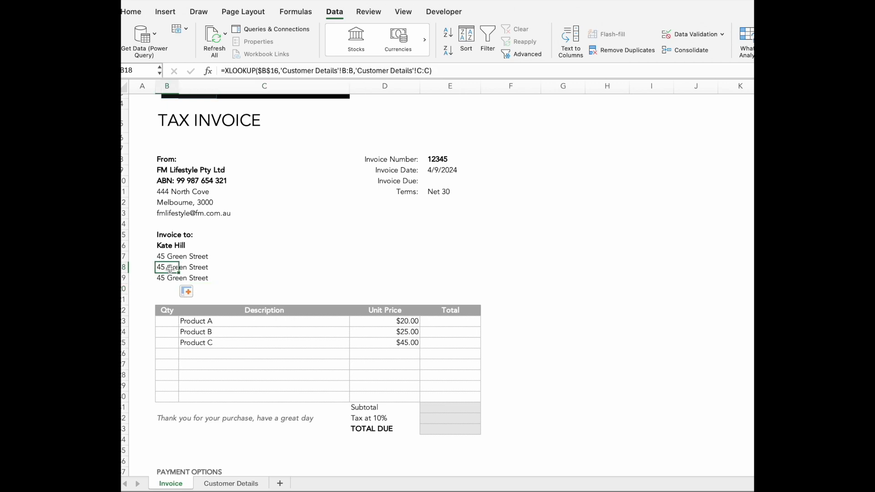
left_click(418, 71)
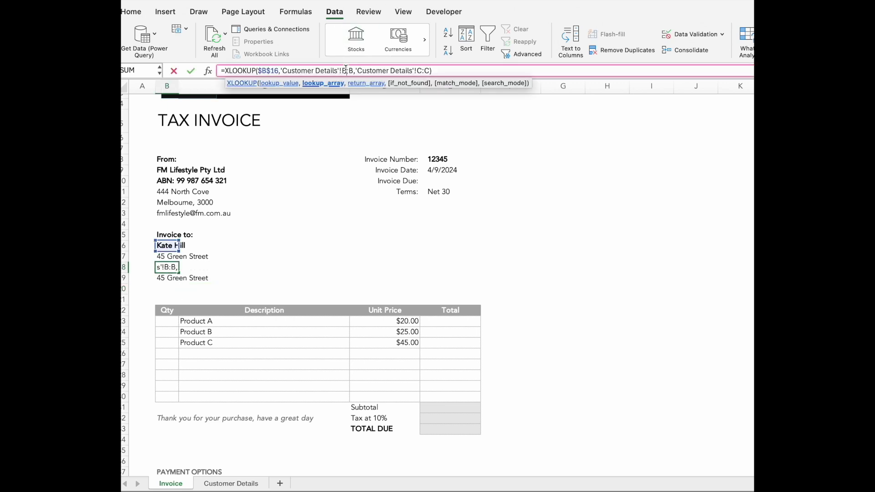
key("BackSpace")
type("d")
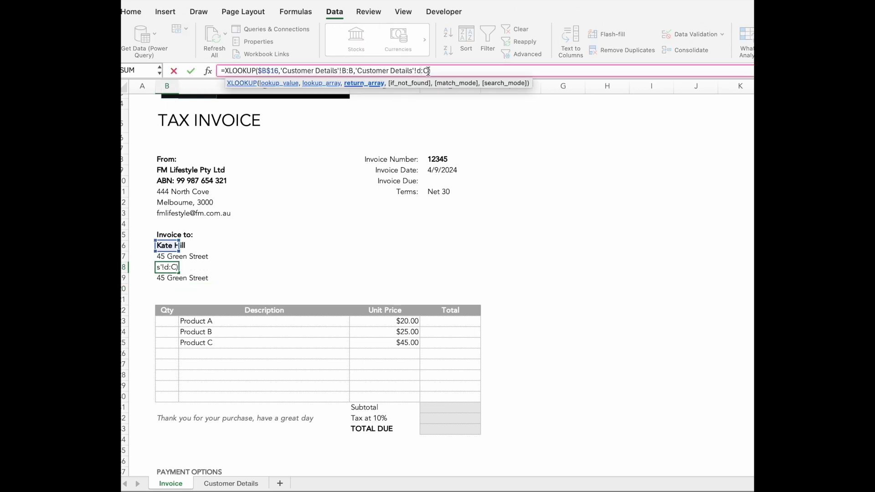
key("BackSpace")
type("C")
key("Return")
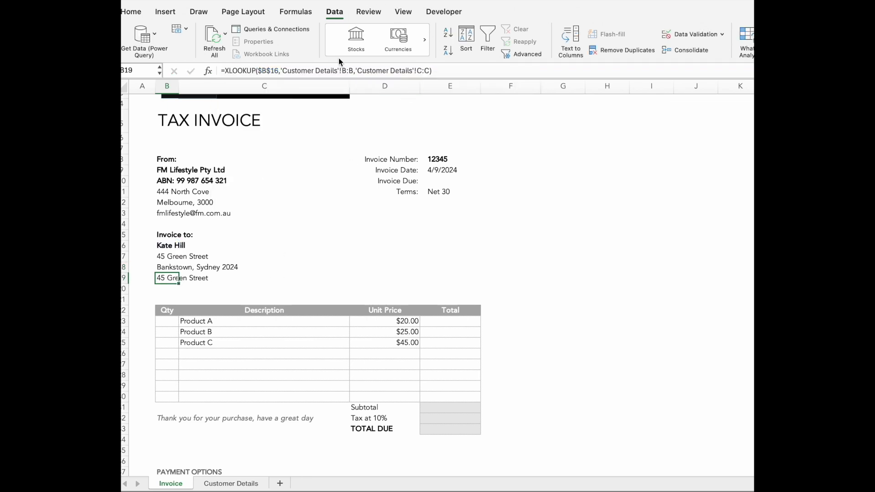
Step: Change B19's lookup to return column E:E for the e-mail
left_click(430, 70)
key("BackSpace")
key("BackSpace")
key("BackSpace")
type("e:e")
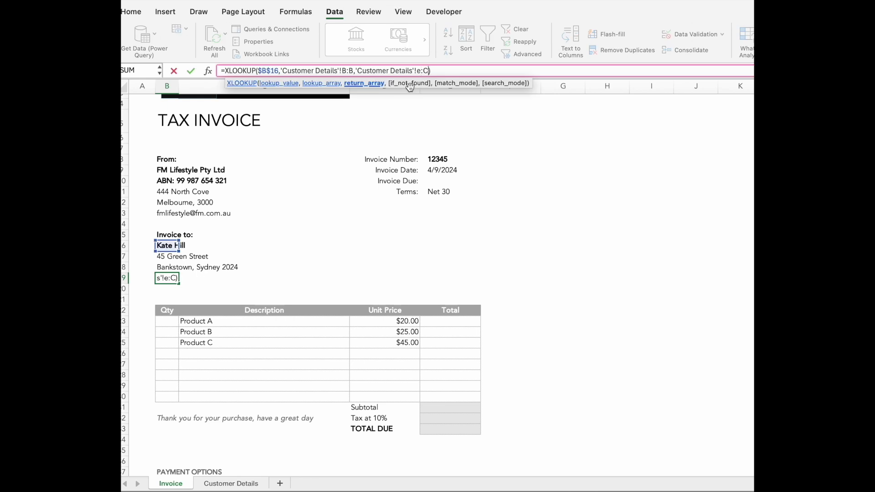
key("Return")
Step: Test the B16 drop-down by switching customers and checking the address lines update
left_click(387, 218)
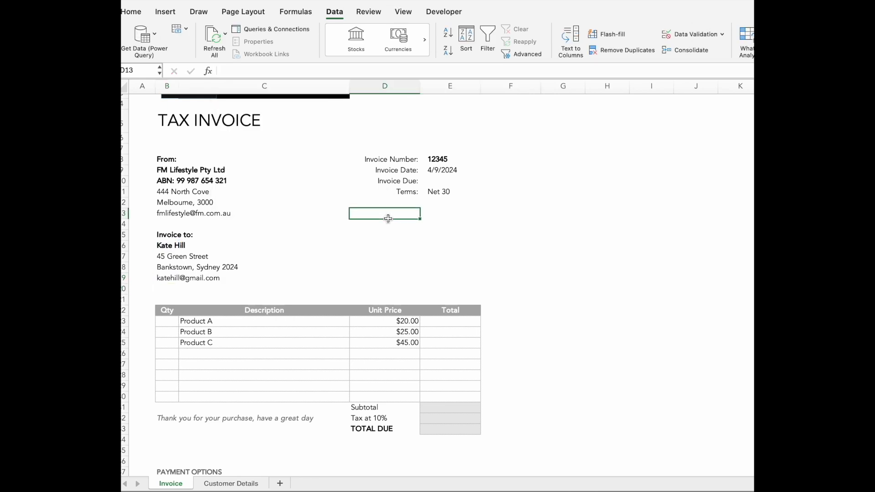
scroll(374, 328, "down", 1)
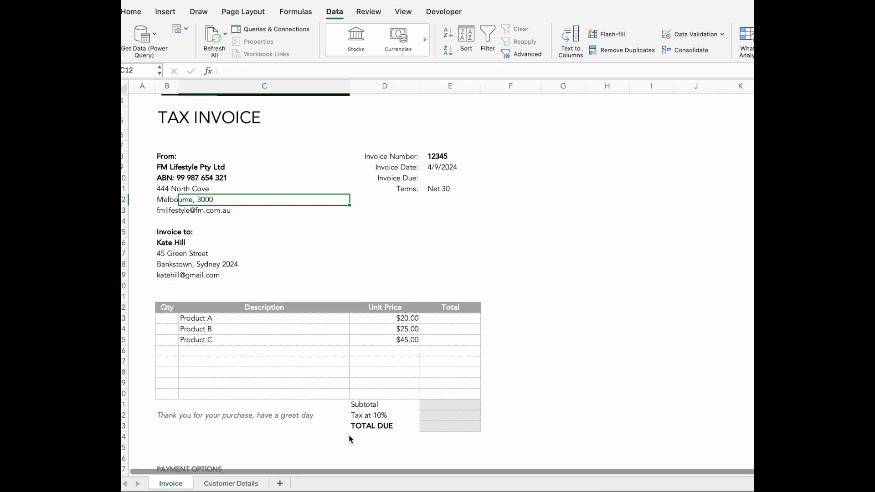
left_click(191, 245)
left_click(178, 243)
left_click(183, 243)
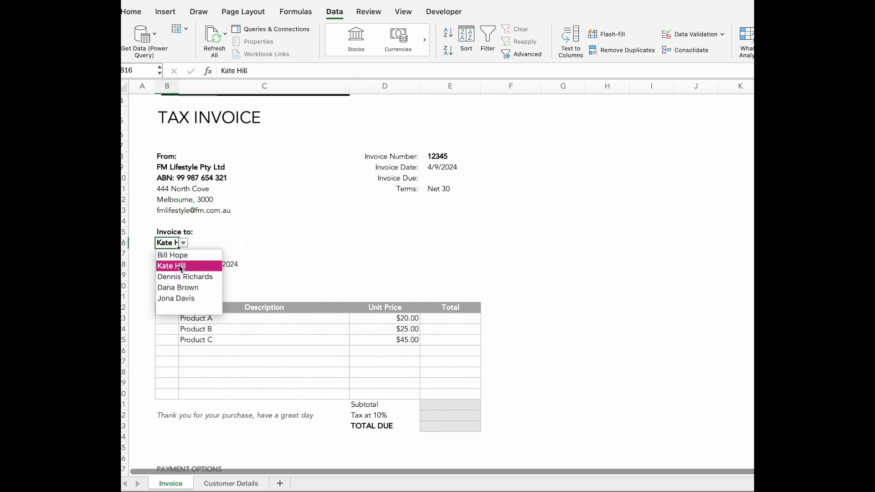
left_click(186, 285)
left_click(286, 266)
left_click(172, 245)
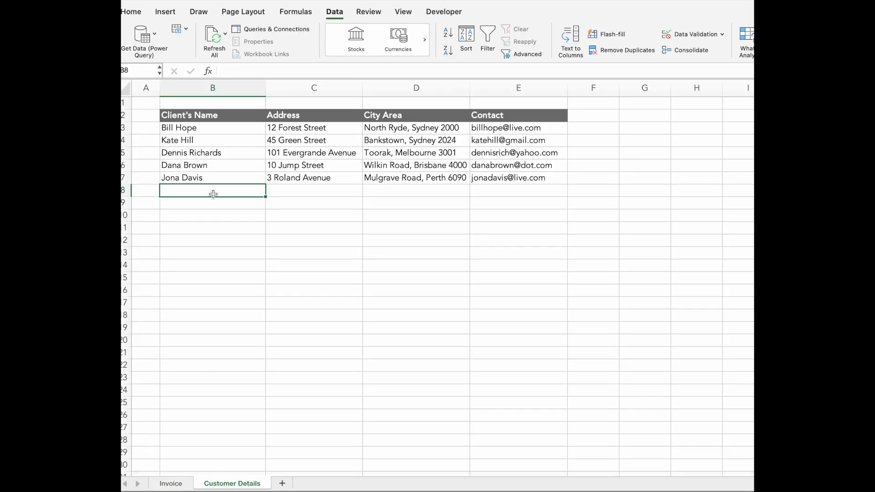
Step: Add a Customer Details row: Test name, 1 test street, Test 3000 and a test e-mail
type("Test name")
key("Tab")
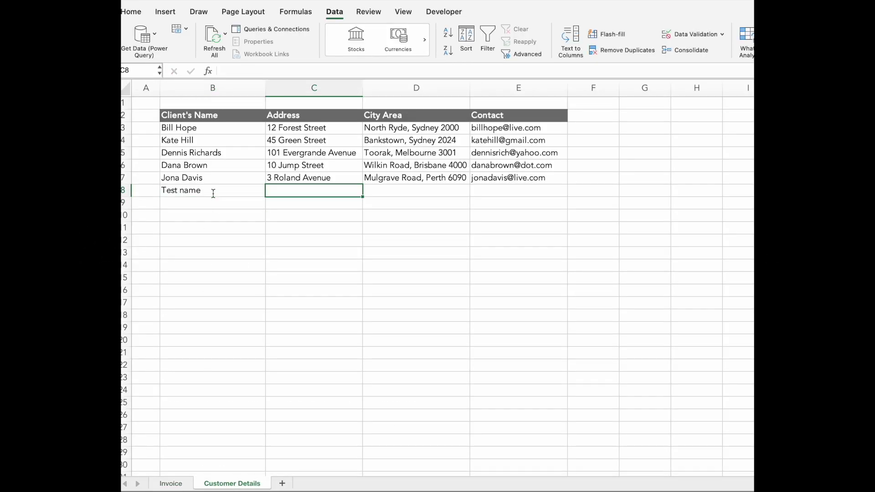
type("1 test street")
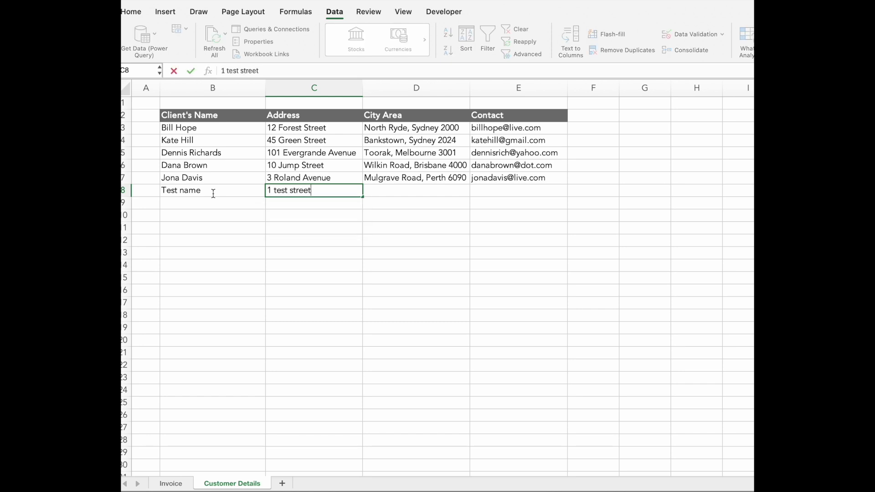
key("Tab")
type("T")
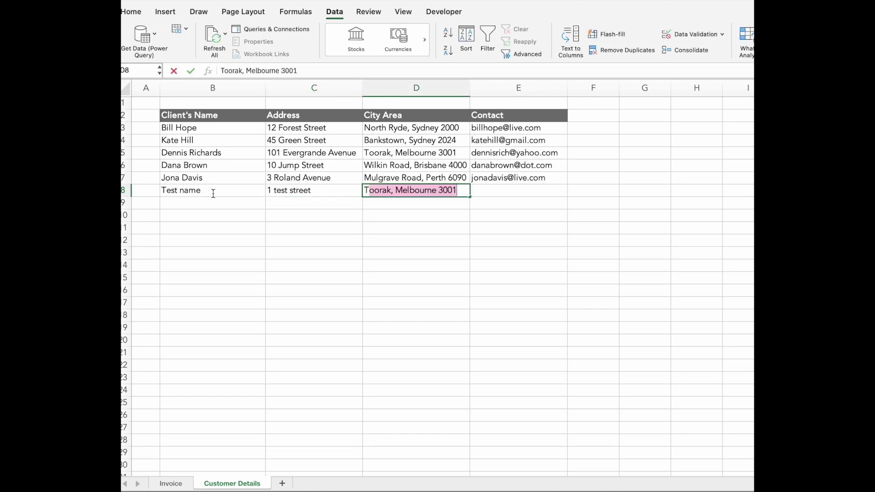
type("est 3000")
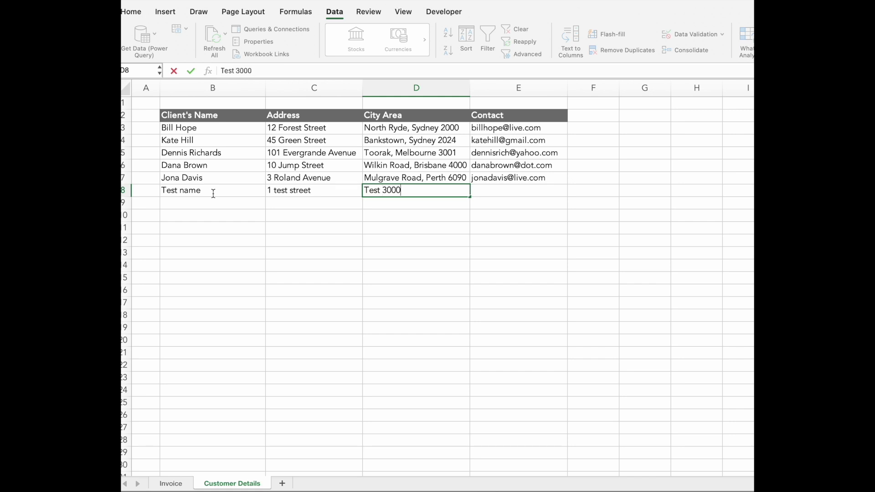
key("Tab")
type("test@")
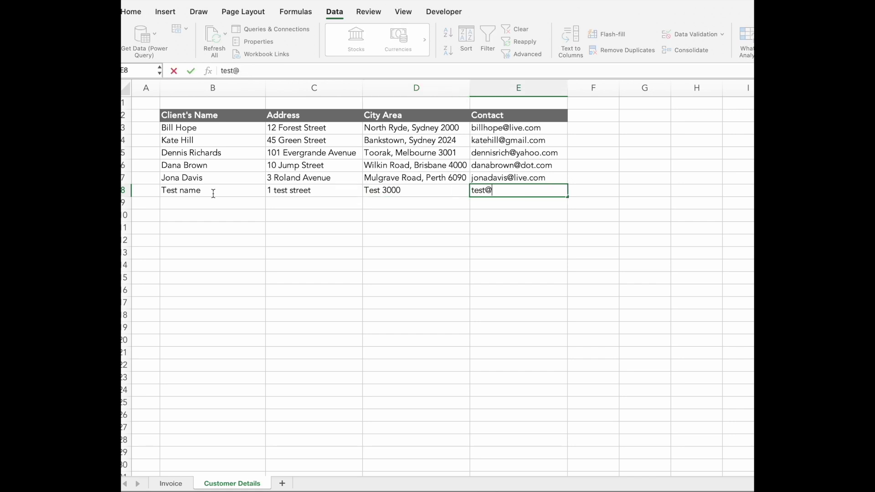
type("live.com")
key("Return")
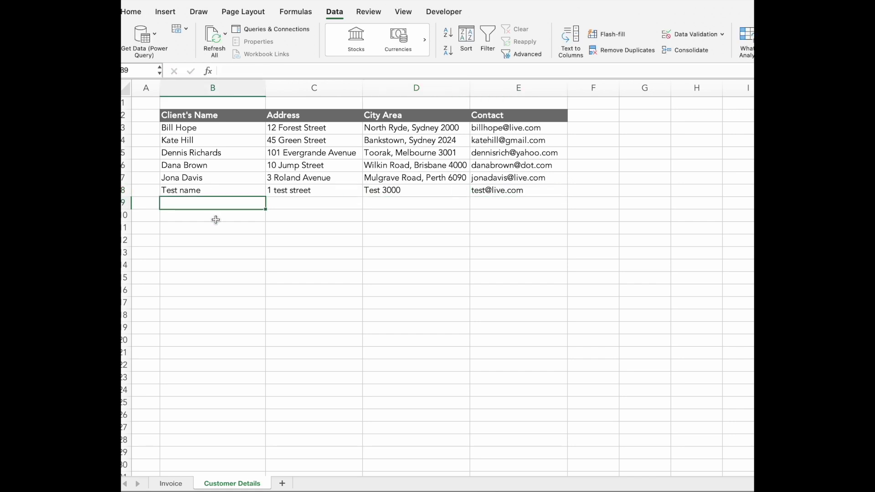
left_click(216, 228)
Step: On the Invoice sheet, choose Test name from the B16 customer drop-down
left_click(171, 484)
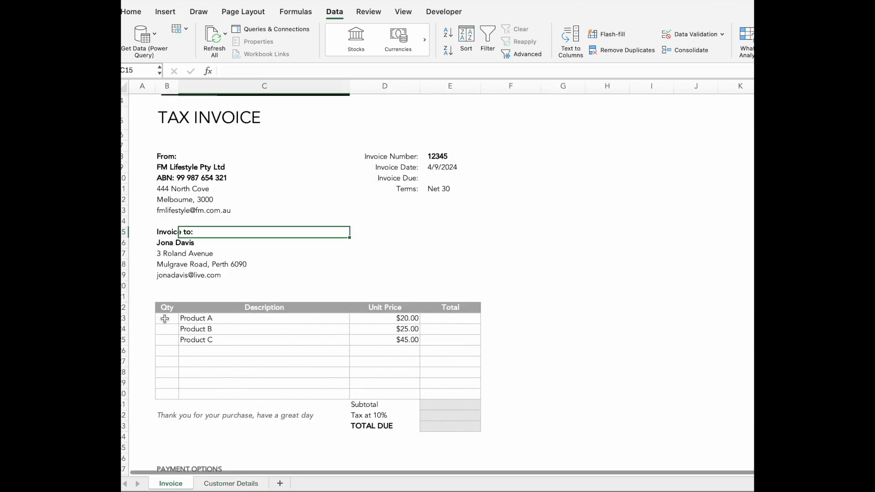
left_click(175, 243)
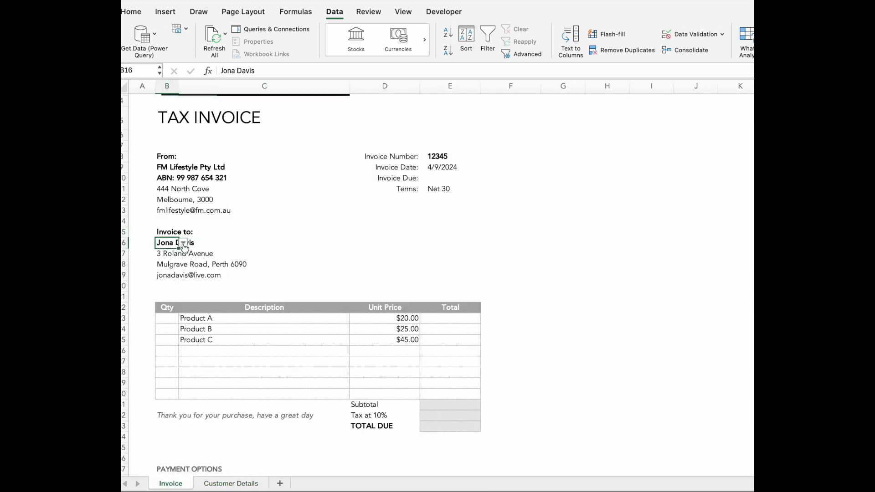
left_click(183, 245)
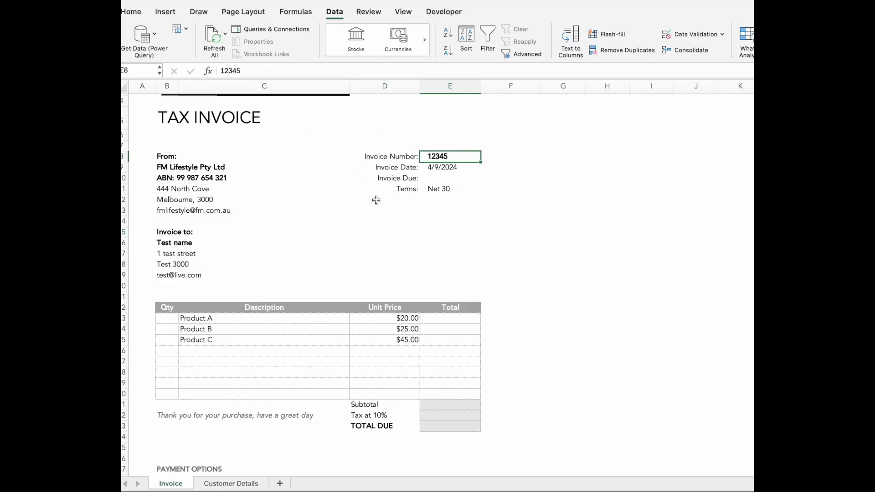
Step: Set Invoice Due in E10 to =E9+30, showing 4/10/2024
left_click(445, 167)
left_click(434, 177)
type("=")
key("Up")
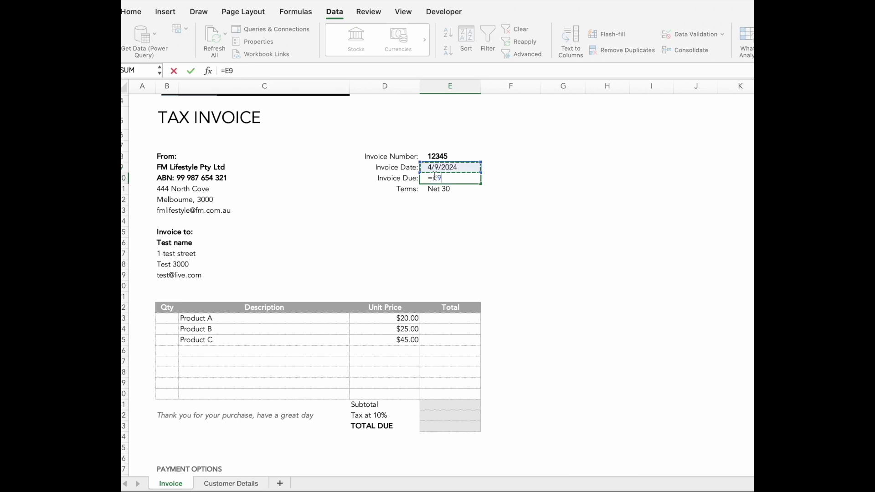
type("+30")
key("Return")
left_click(422, 224)
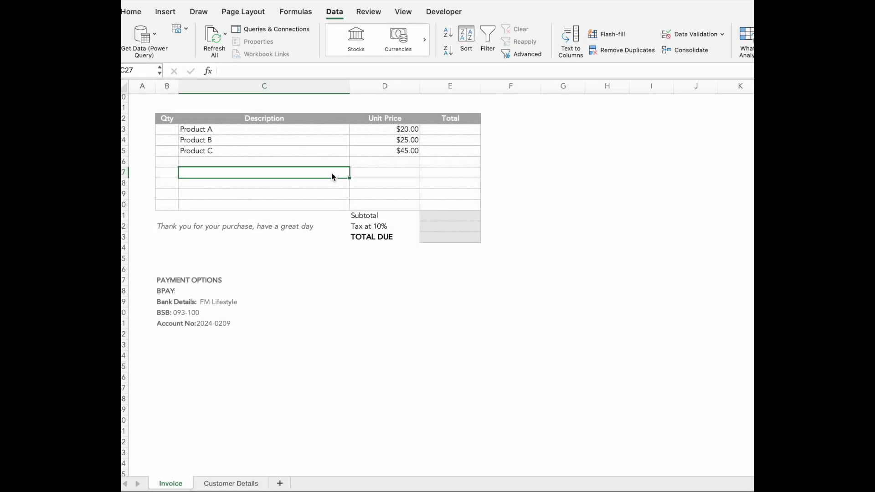
Step: Enter quantities 2, 4 and 3 for Products A, B and C in B23:B25
left_click(379, 132)
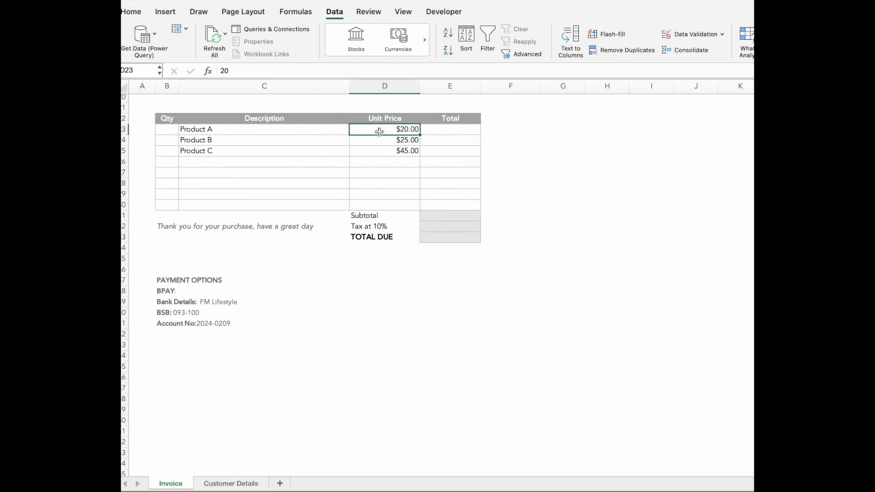
key("Down")
key("Down")
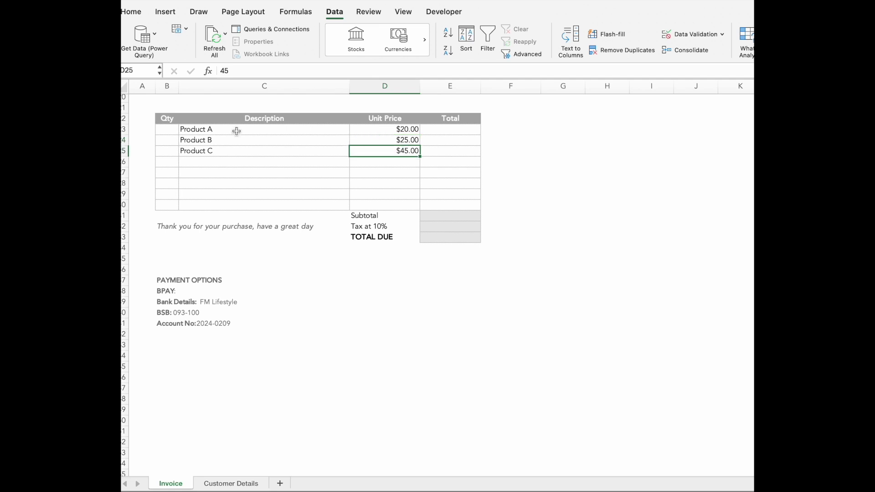
left_click(169, 133)
type("2")
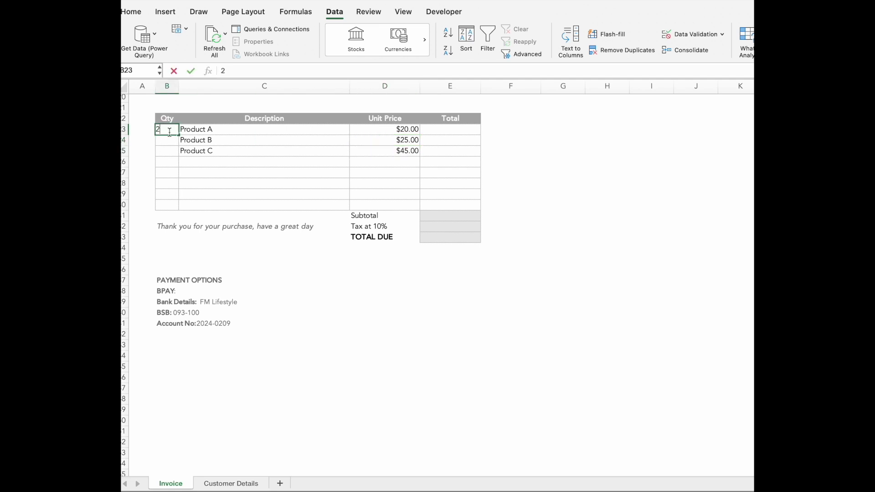
key("Return")
type("4")
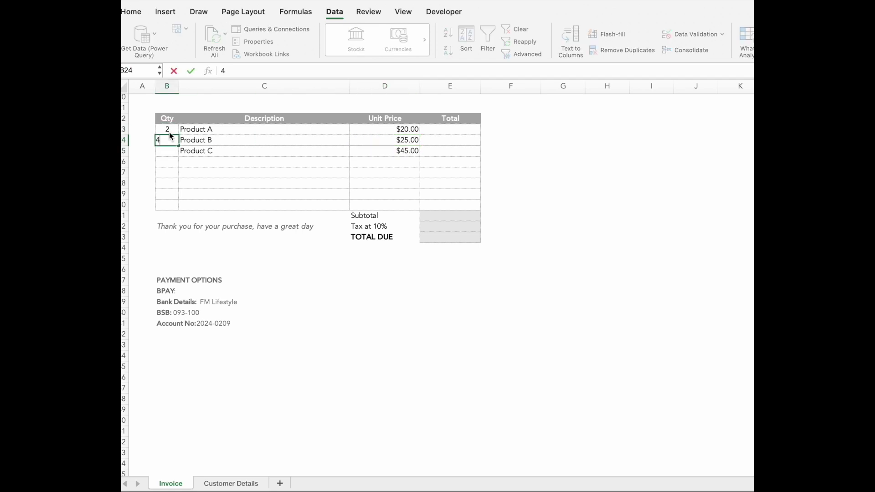
key("Return")
type("3")
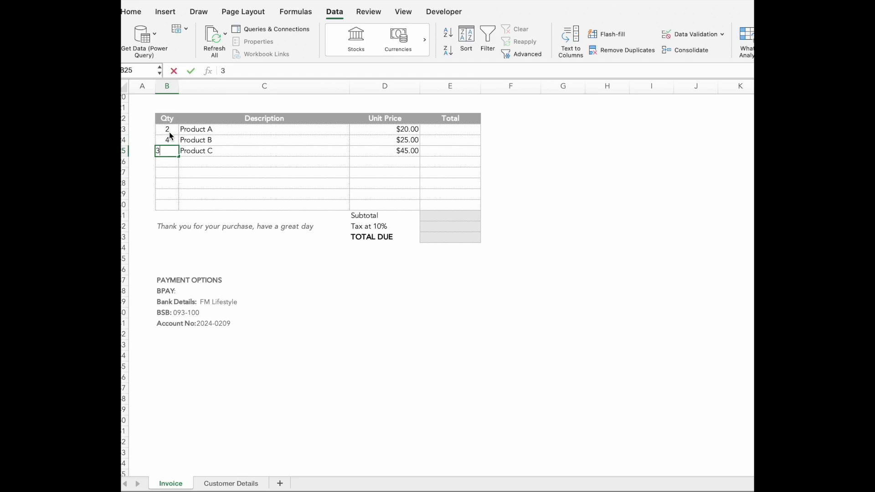
key("Return")
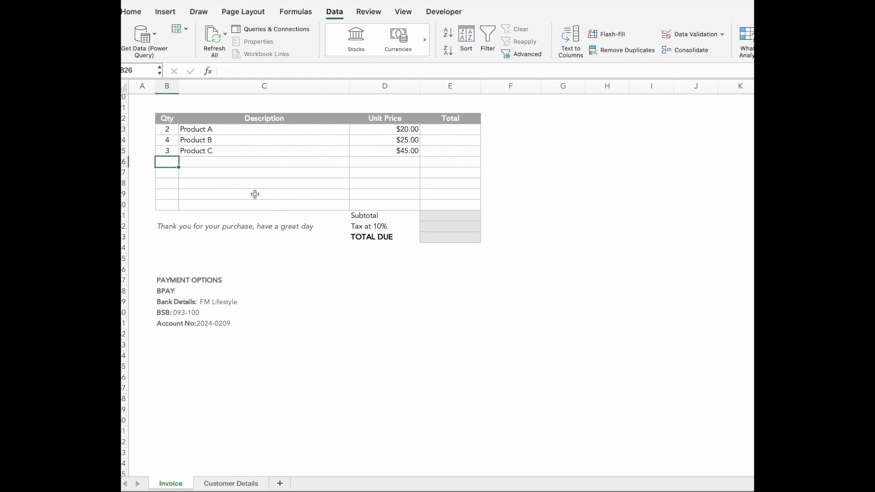
left_click(443, 131)
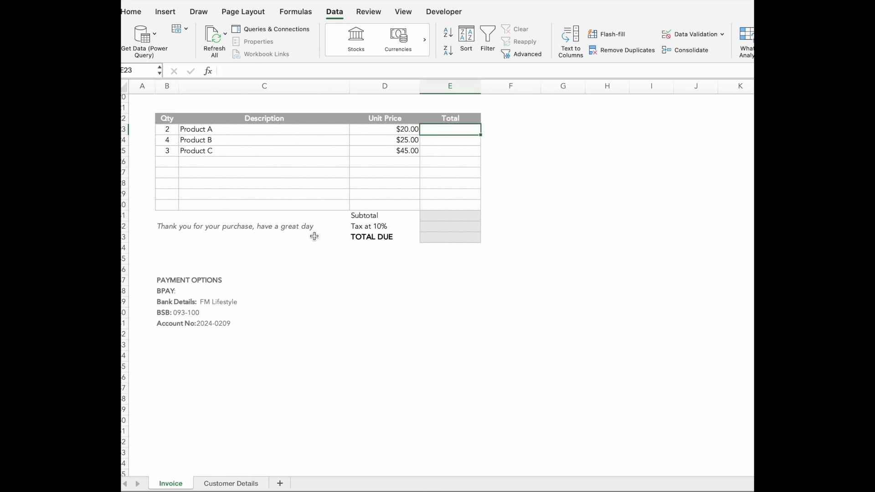
Step: Enter =B23*D23 in E23 and fill it down to E30
type("=")
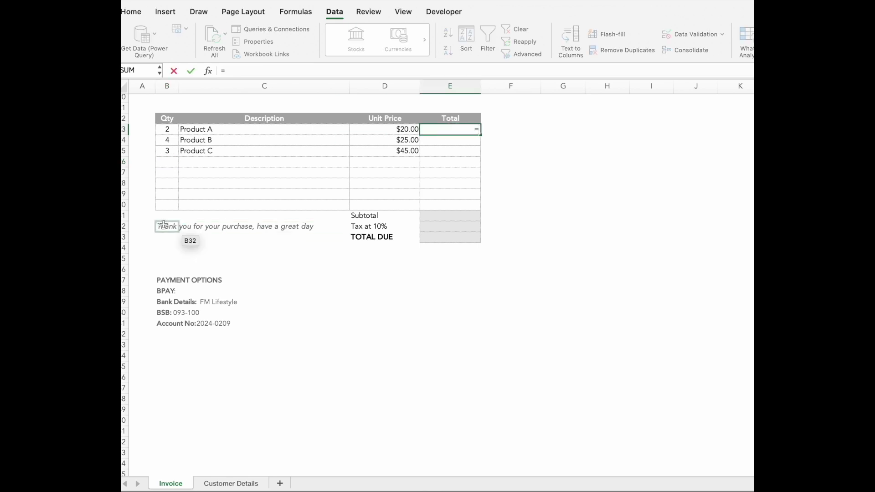
left_click(165, 130)
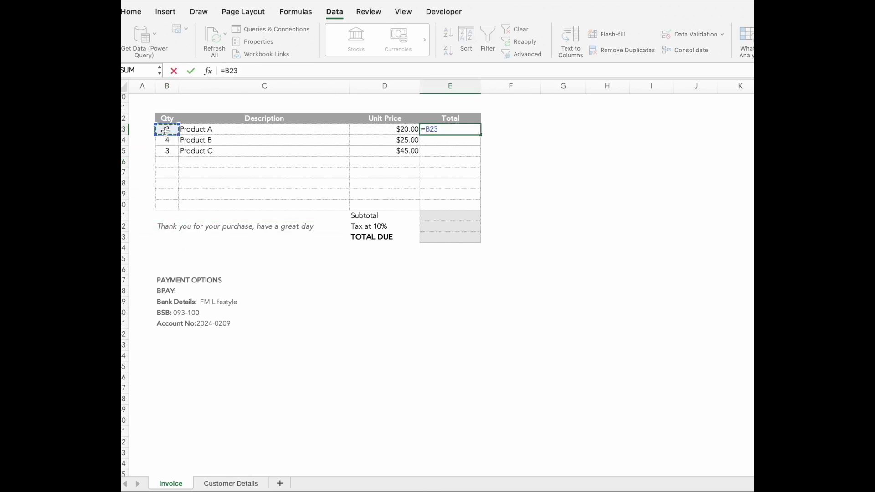
type("*")
left_click(398, 131)
key("Return")
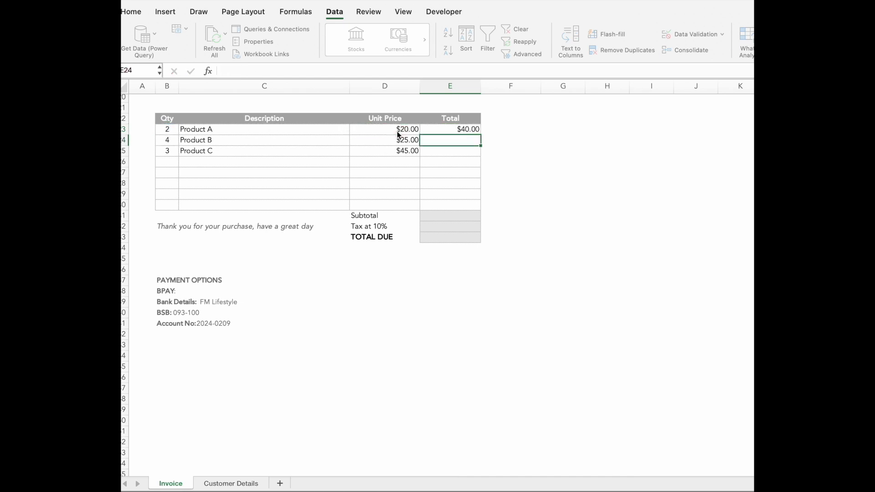
left_click(445, 130)
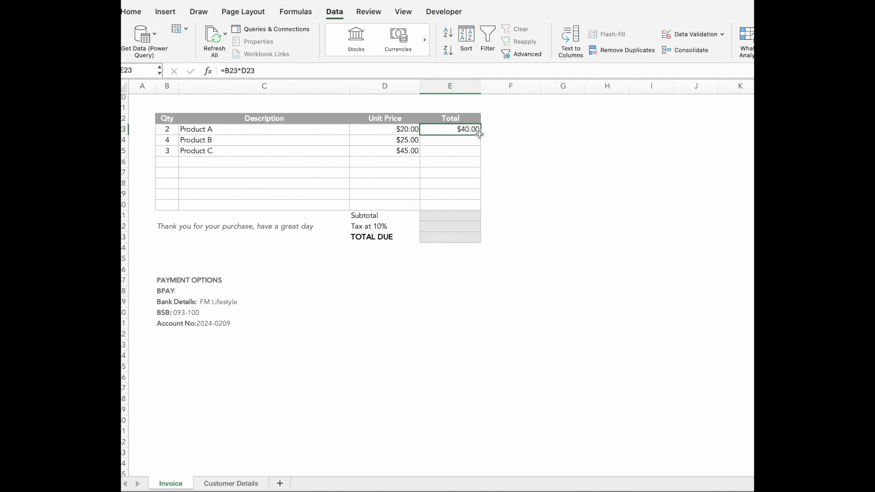
left_click_drag(479, 133, 479, 209)
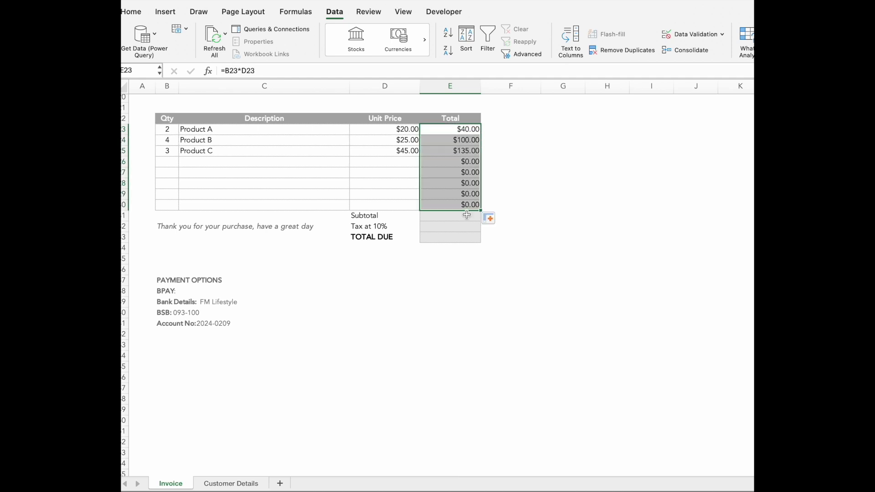
Step: Change E23 to =IF(B23=0,"",B23*D23) and fill it down to E30
left_click(449, 130)
left_click(229, 70)
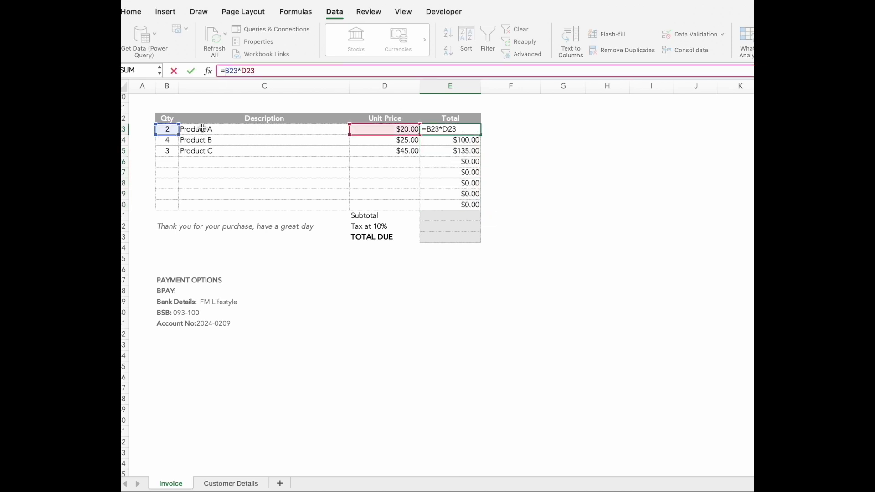
type("IF(")
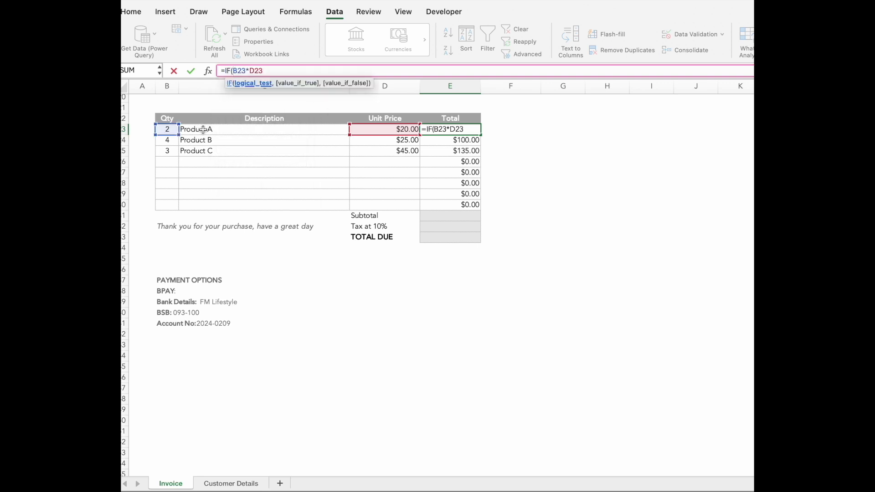
left_click(169, 130)
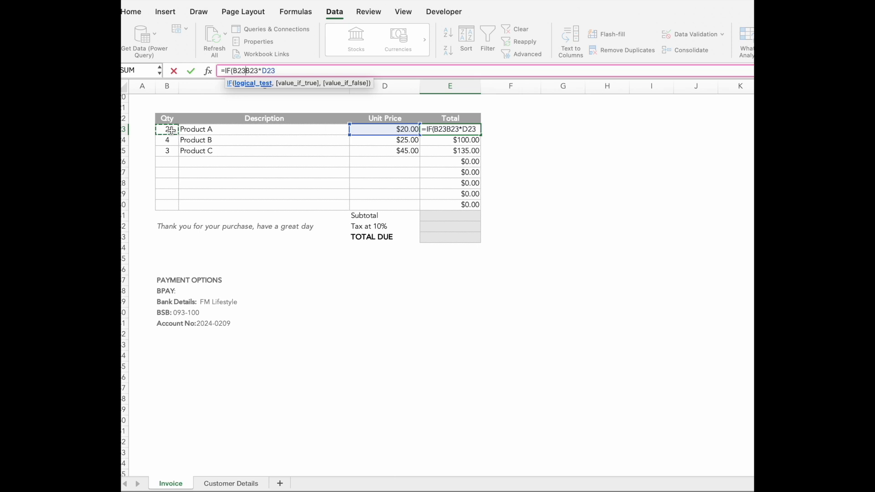
type("=0,\"\"")
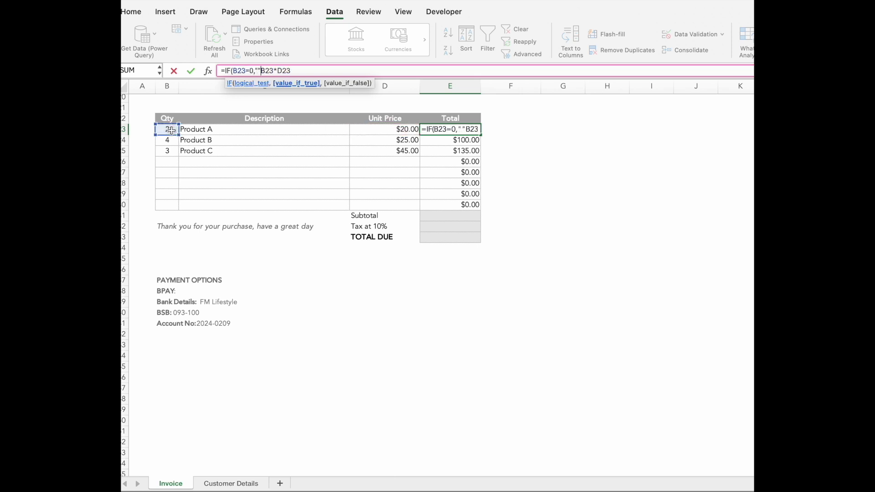
type(",")
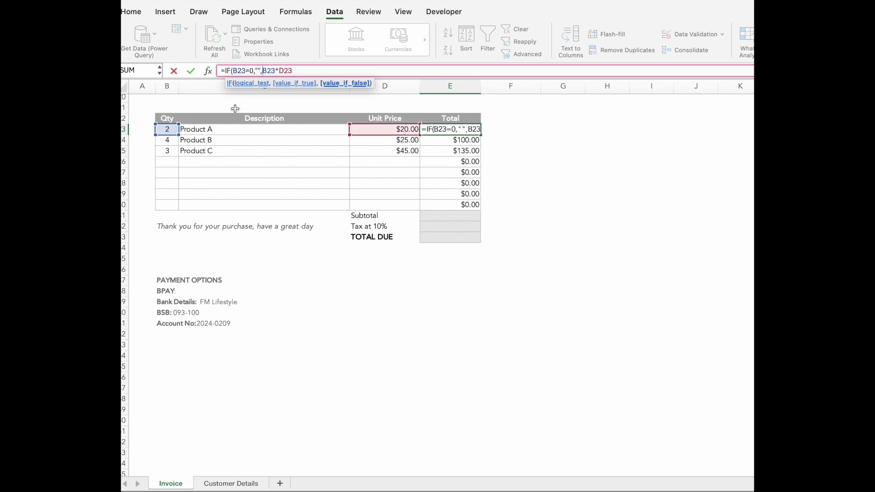
key("End")
type(")")
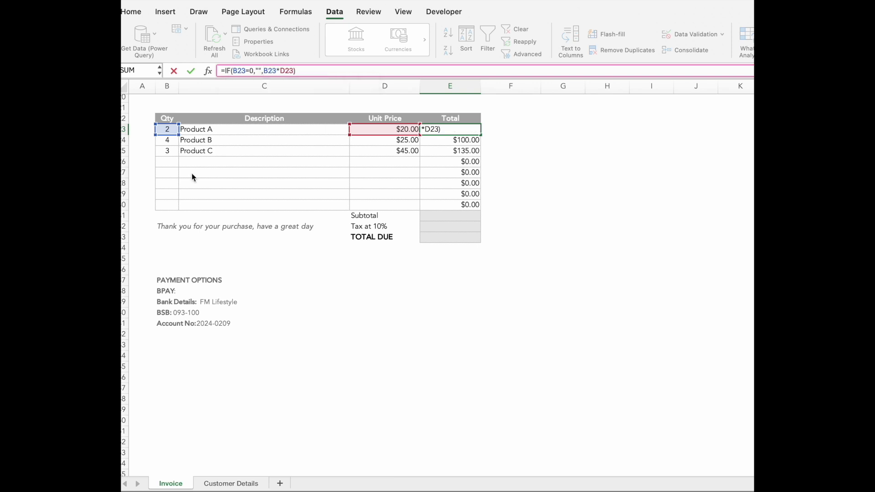
key("Return")
left_click(466, 129)
left_click_drag(483, 134, 477, 205)
left_click(449, 301)
left_click(379, 331)
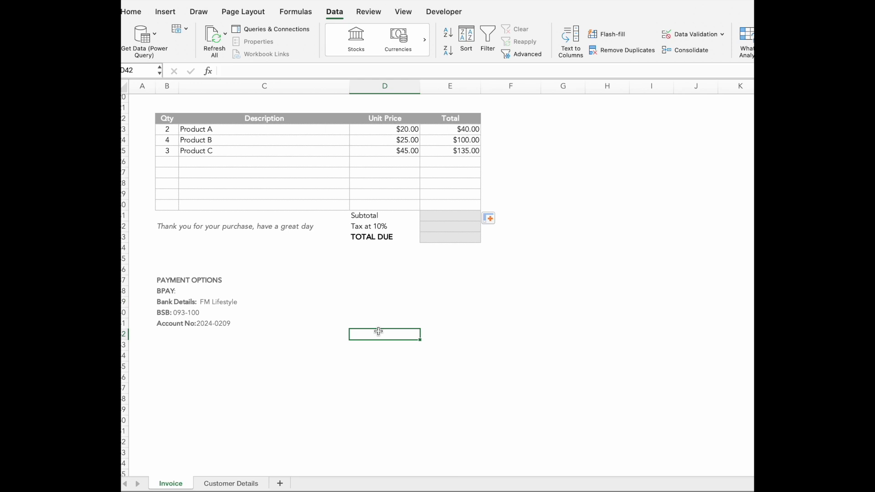
Step: Enter Subtotal =SUM(E23:E30) in E31, giving $275.00
left_click(438, 218)
type("=sum(")
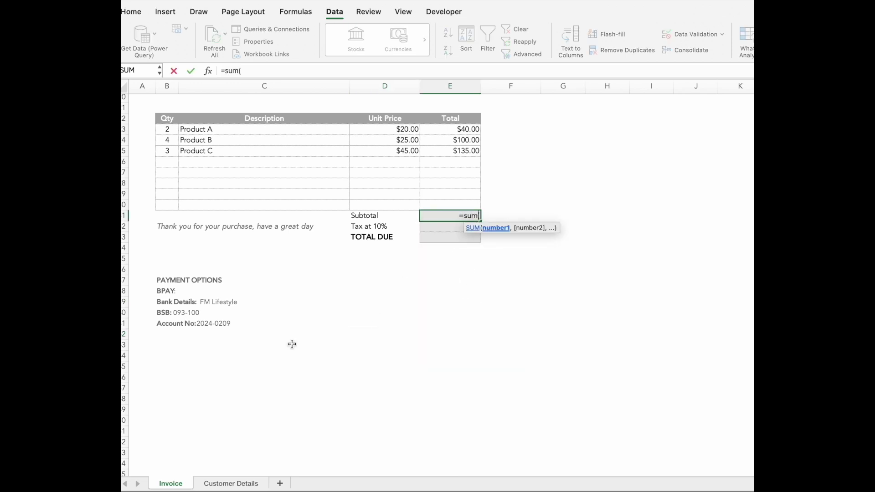
key("Up")
key("shift+Up")
key("shift+Up")
key("shift+Up")
key("shift+Up")
key("shift+Up")
key("shift+Up")
key("shift+Up")
key("Return")
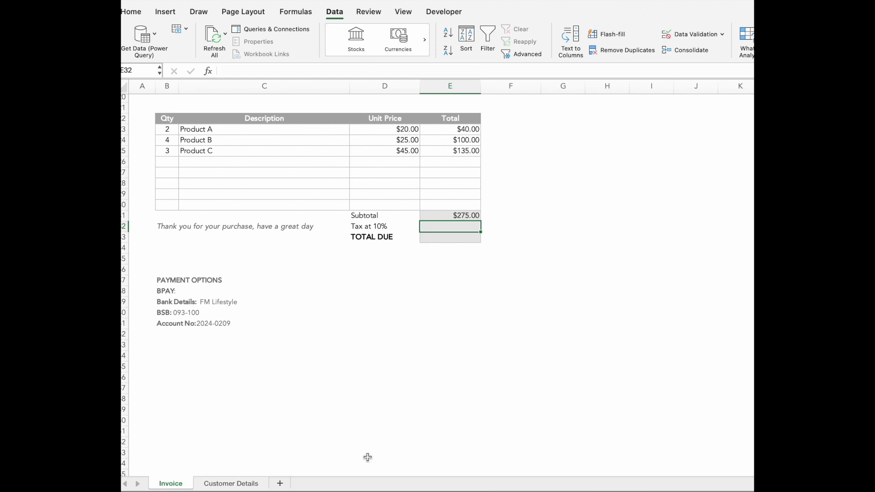
Step: Enter 10% tax =E31*.10 in E32 ($27.50) and begin the TOTAL DUE SUM in E33
type("=")
key("Up")
type("*")
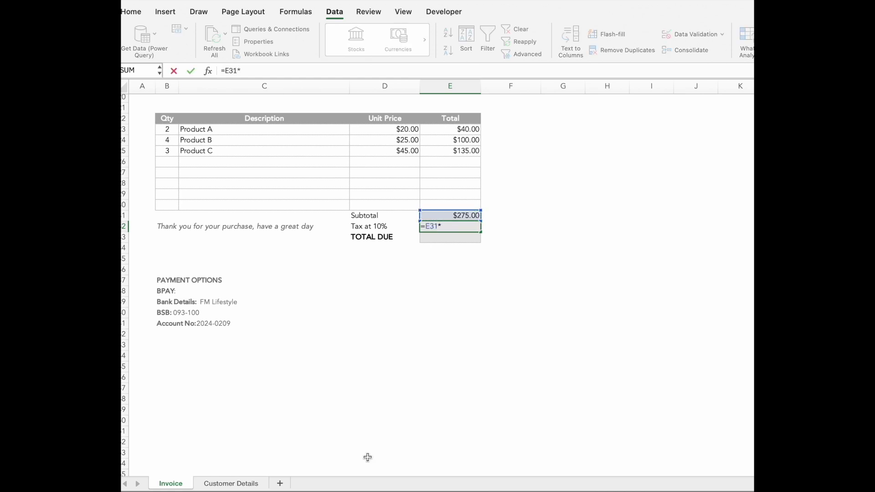
type(".10")
key("Return")
type("=sum(")
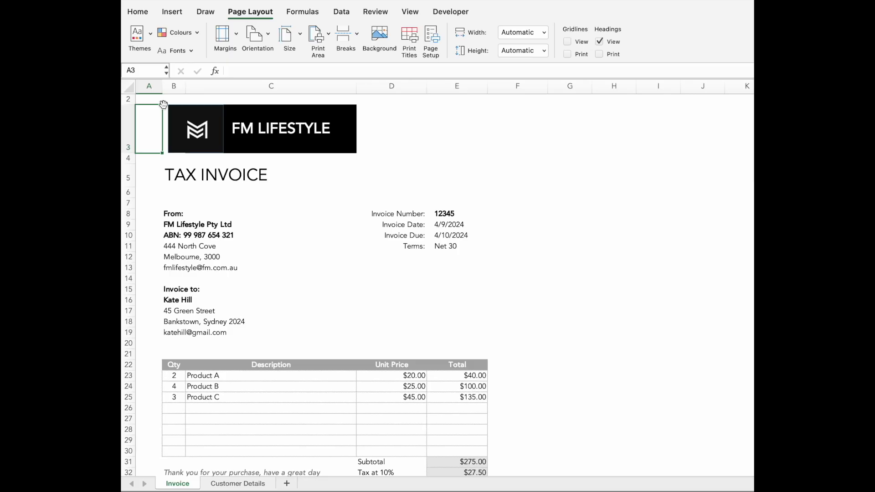
Step: Set the print area to the invoice range B2:E42 and preview it on one page
left_click(166, 98)
left_click_drag(165, 99, 445, 449)
scroll(445, 414, "down", 2)
scroll(442, 414, "up", 5)
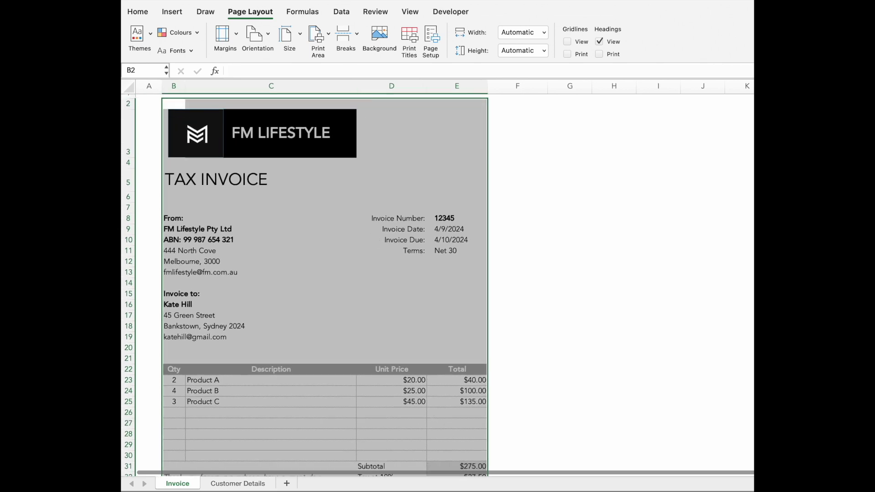
left_click(330, 37)
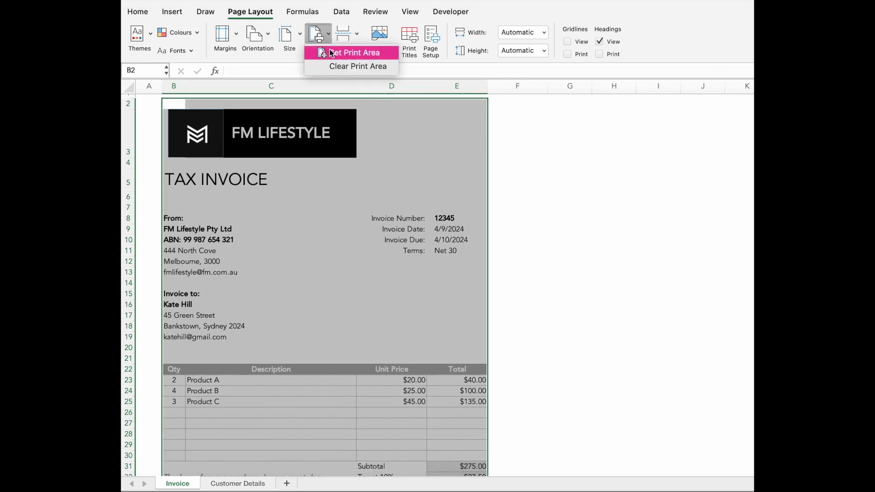
left_click(331, 52)
left_click(511, 173)
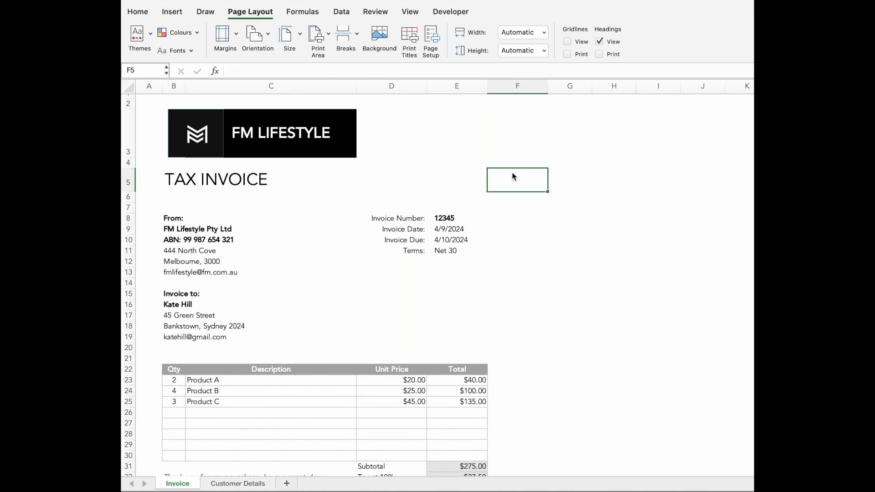
key("super+p")
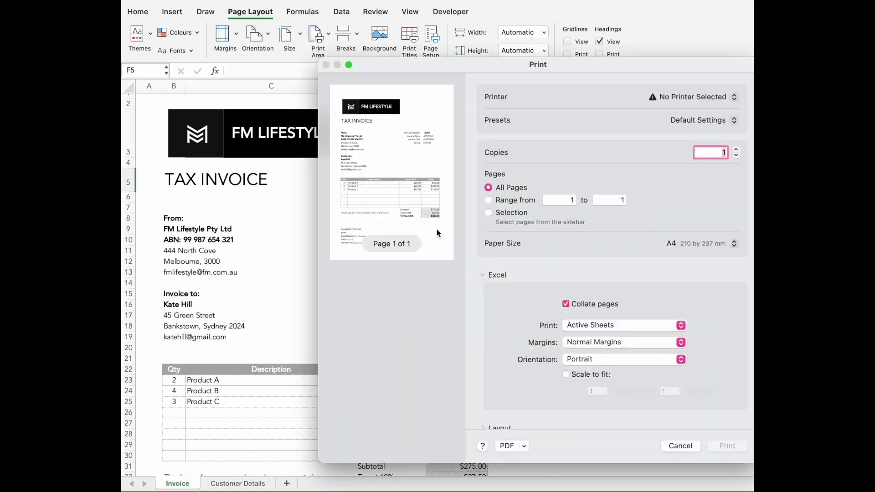
Step: Close the Print dialog without printing, returning to the Invoice sheet
key("Escape")
left_click(342, 314)
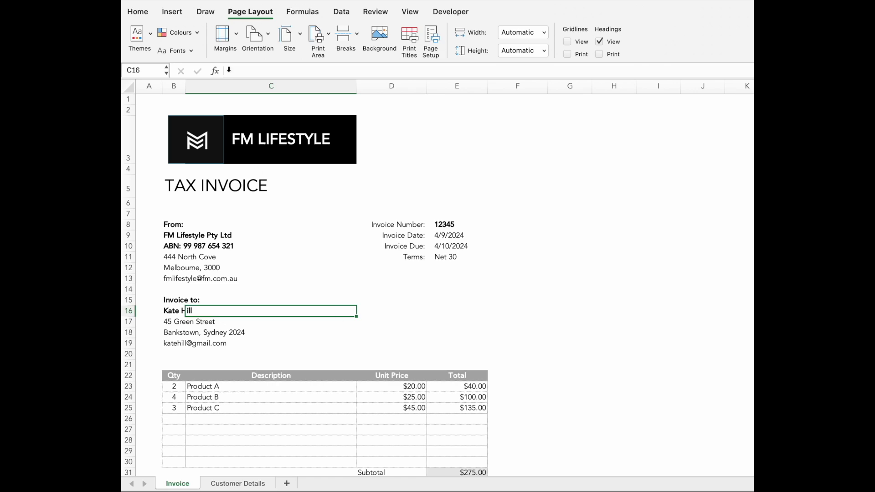
Step: Save the workbook as 'Invoice 2' in Excel Macro-enabled Workbook (.xlsm) format
left_click(182, 2)
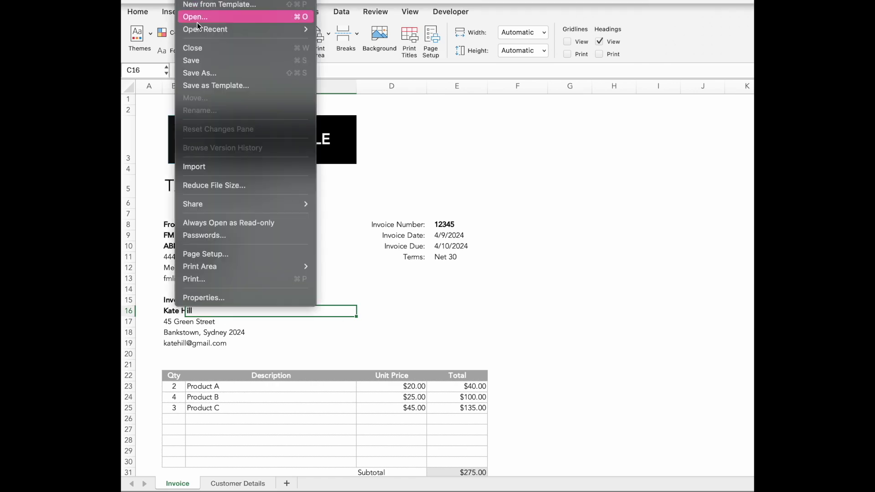
left_click(199, 72)
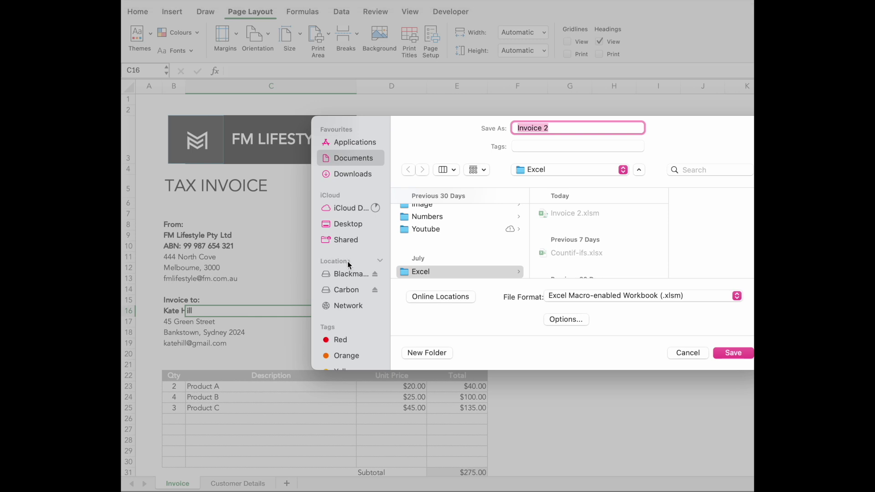
left_click(598, 297)
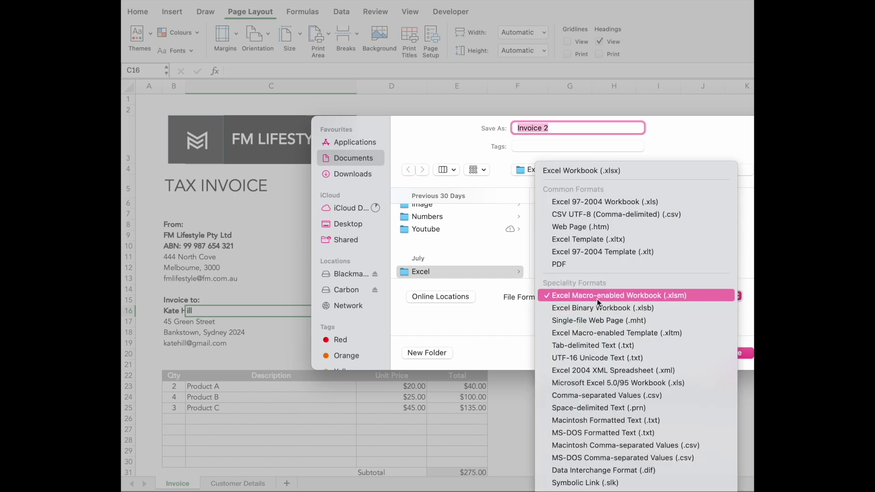
left_click(597, 299)
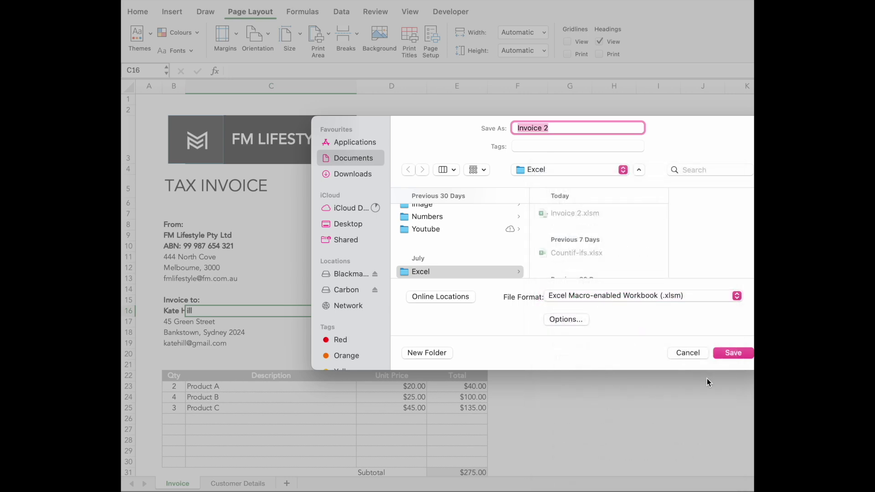
left_click(718, 357)
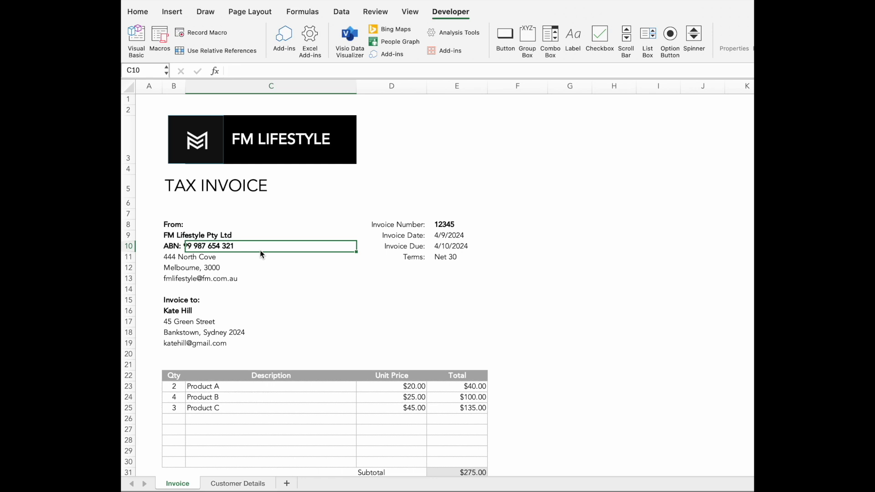
Step: Create a macro named ExportInvoiceToPDF in Module1 of the VBA editor
left_click(136, 41)
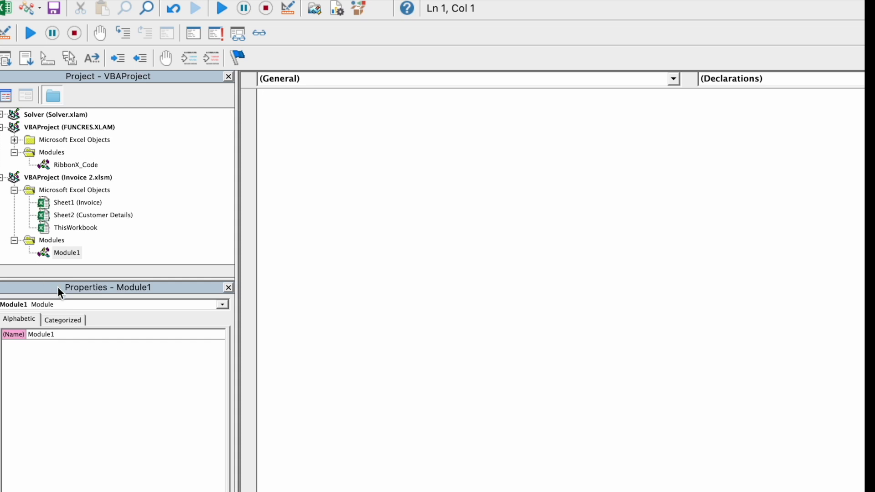
left_click(75, 253)
left_click(283, 113)
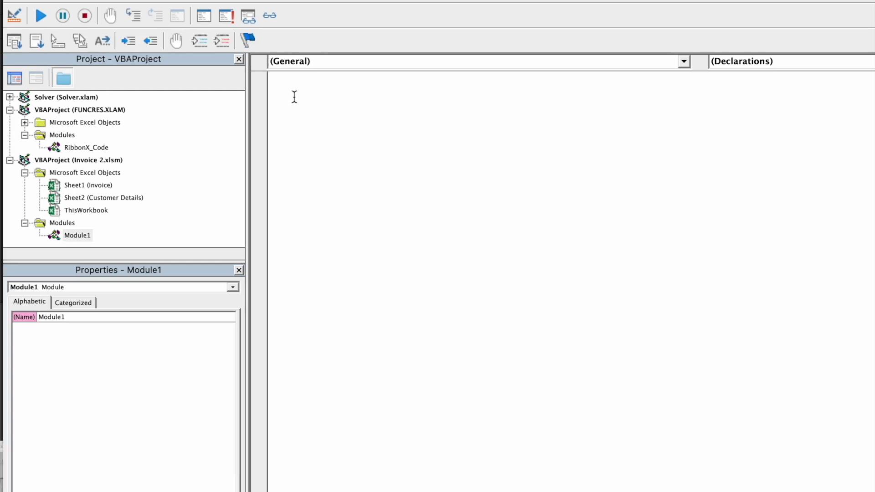
type("Sub Export()")
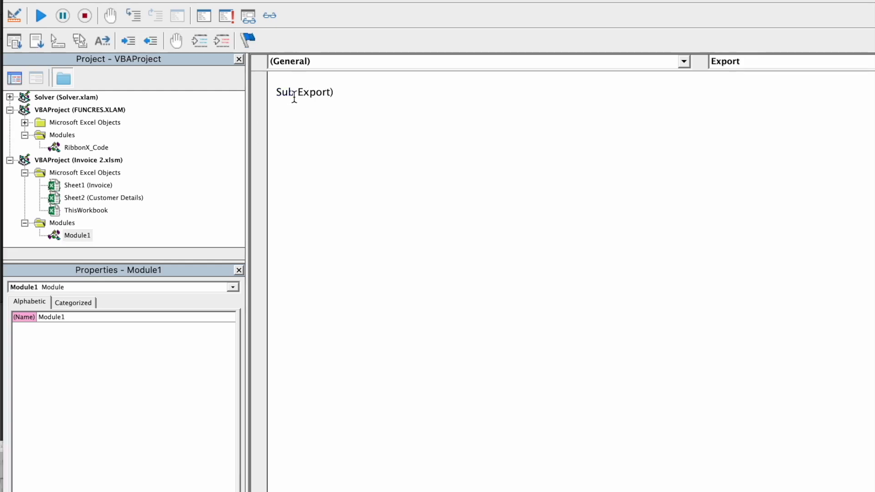
key("BackSpace")
key("BackSpace")
type("InvoiceToPDF ()")
key("Return")
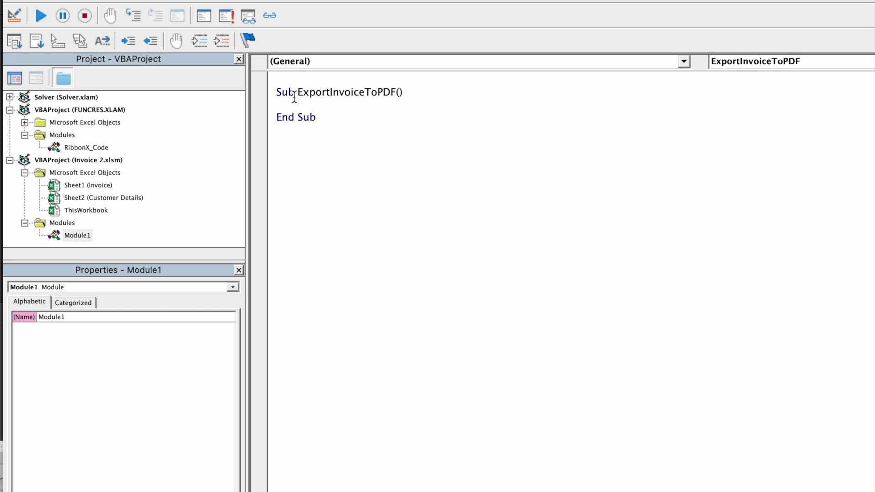
key("Return")
Step: Declare name, file_path and file_name as String and begin an invoice_number = Range("E8") line
type("Dim name As String")
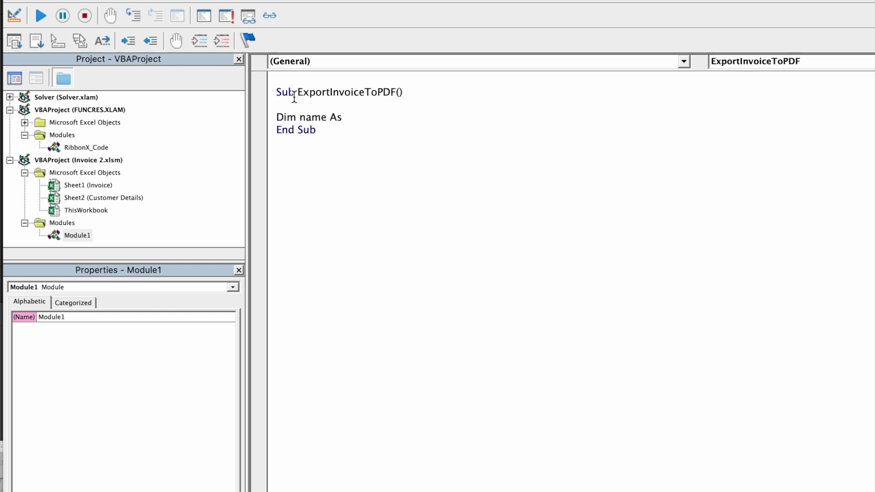
key("Tab")
key("Return")
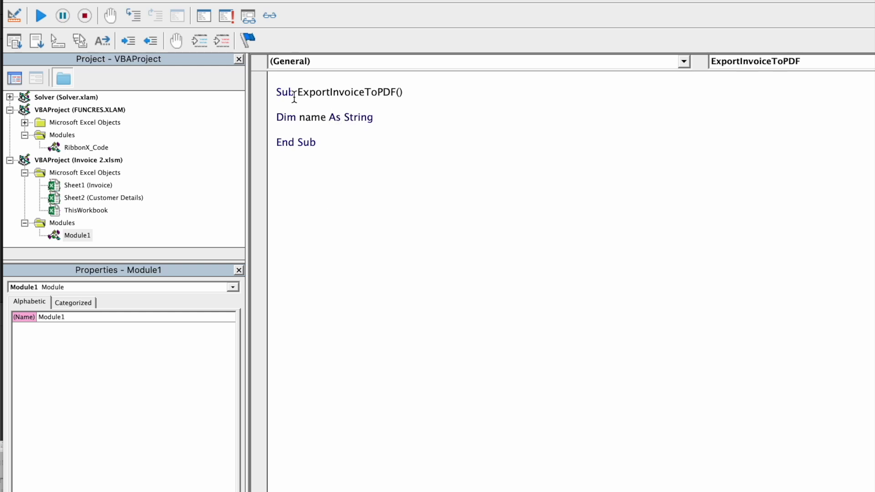
type("Dim file_path")
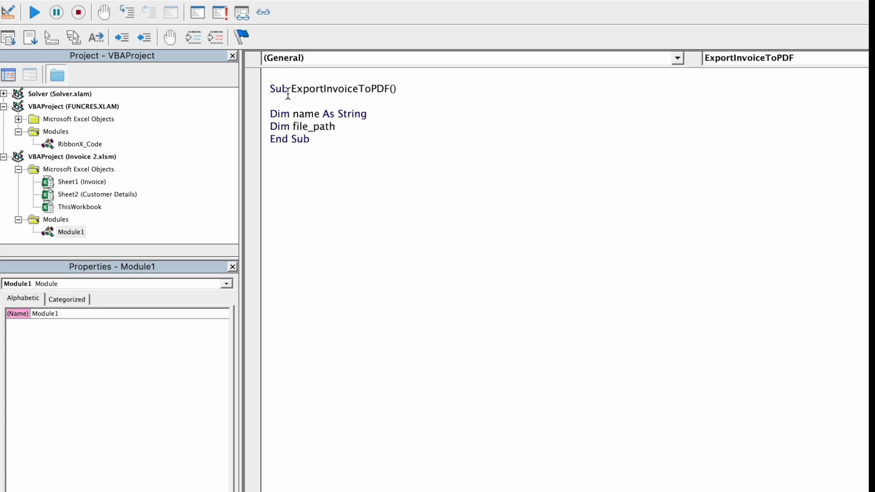
type(" as str")
key("Return")
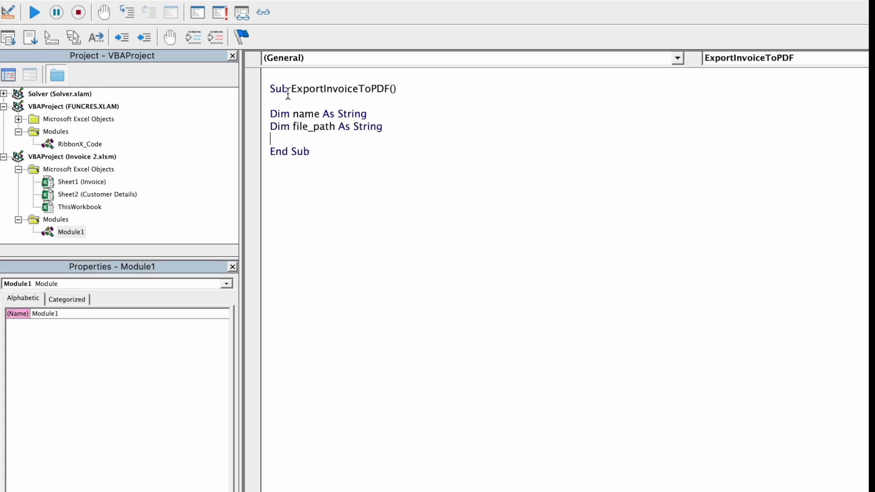
type("dim")
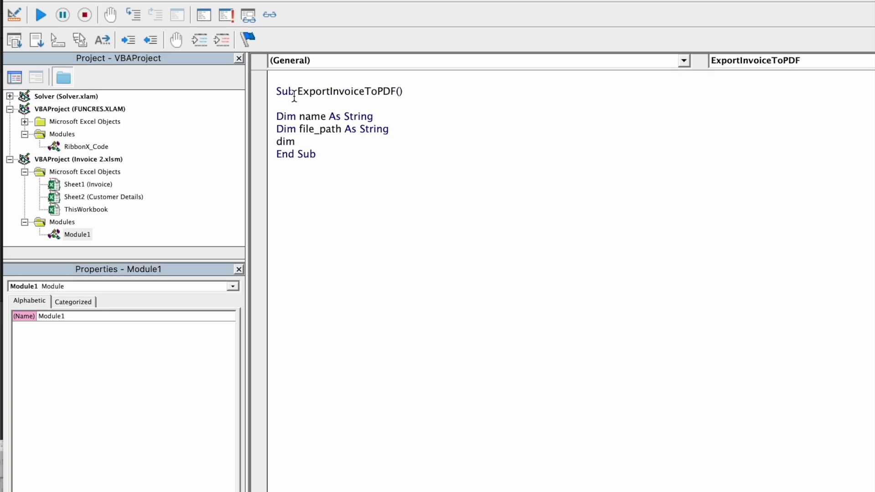
type(" file_name as stri")
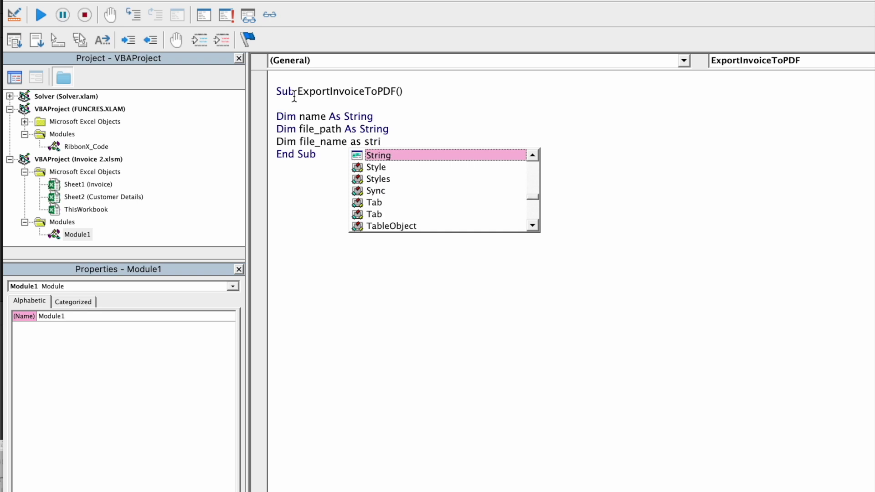
key("Tab")
key("Return")
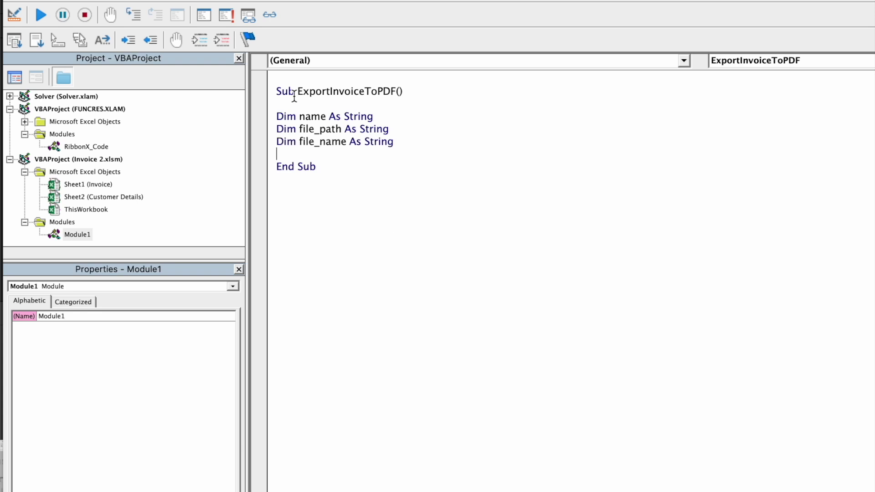
key("Return")
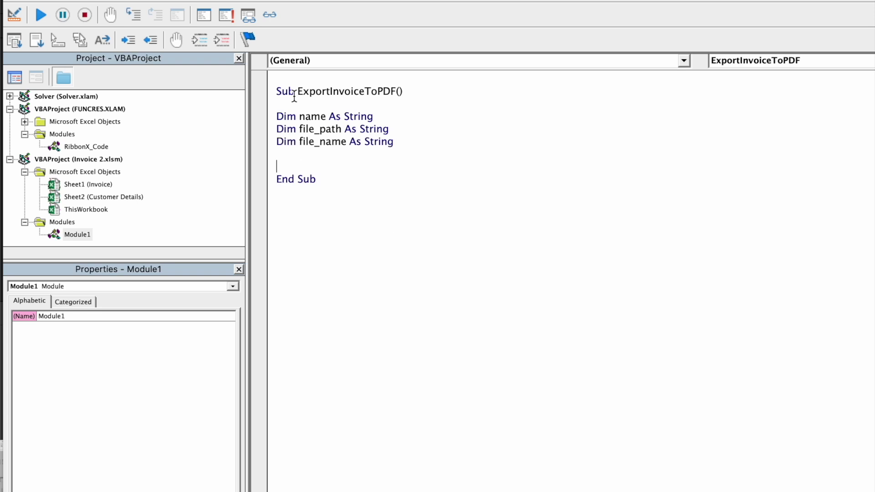
type("invoice_number")
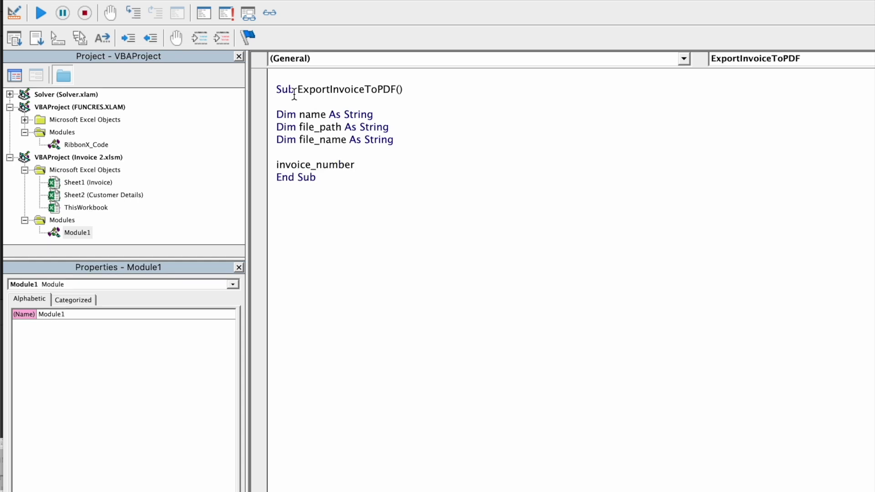
type(" = range(")
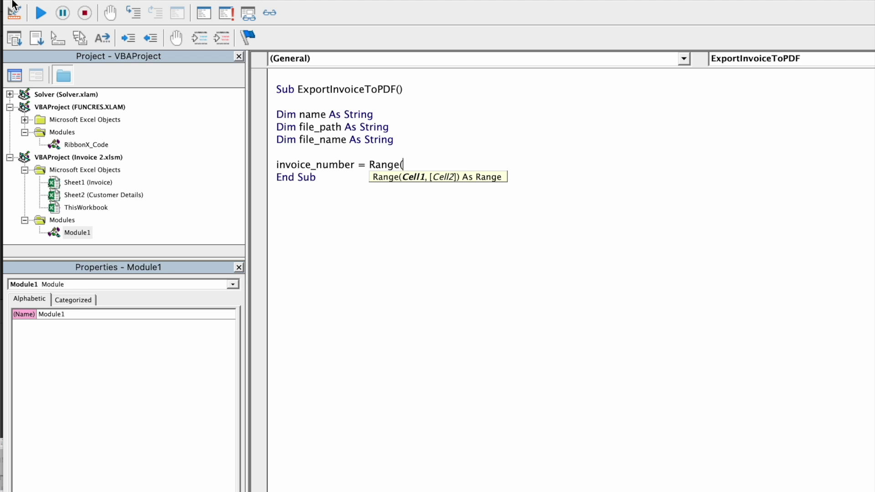
type("\"E8\")")
Step: Append .Value to the invoice_number line and add name = Range("B16") to the macro
left_click(480, 175)
type("value")
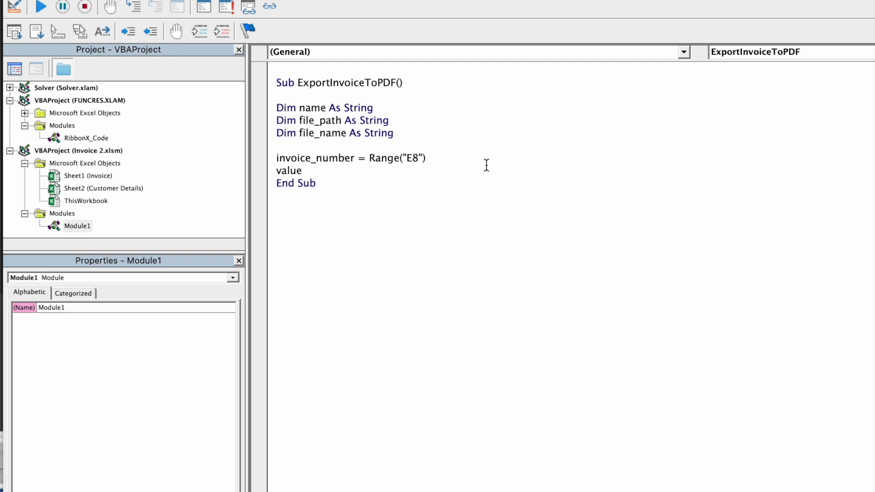
left_click(486, 165)
type("name = Range")
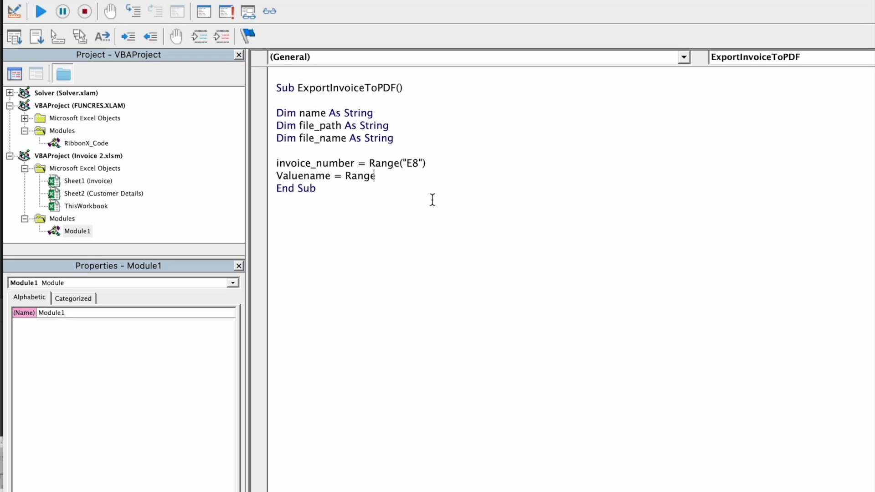
type("(")
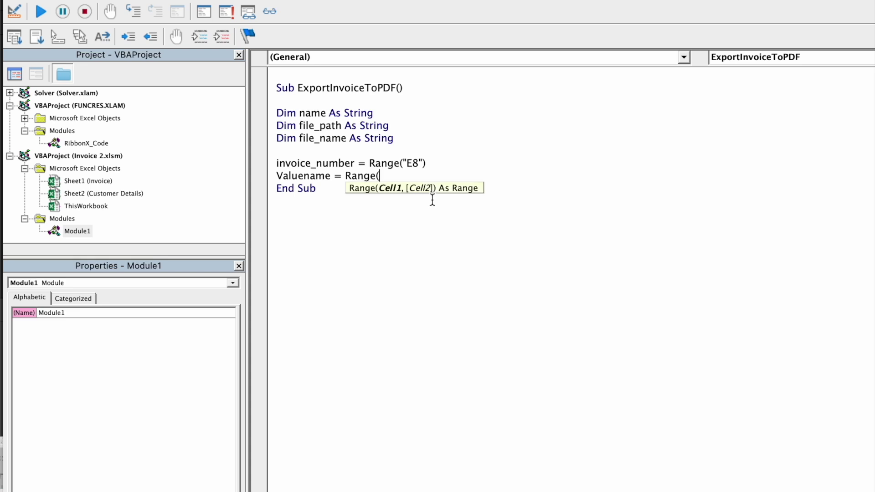
type("\"B16\")")
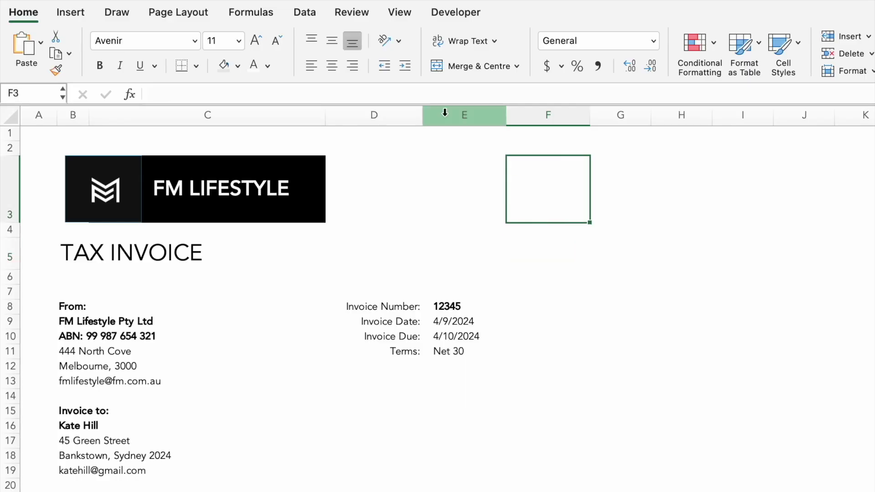
Step: Insert a form button near F3 assigned to the ExportInvoiceToPDF macro
left_click(461, 12)
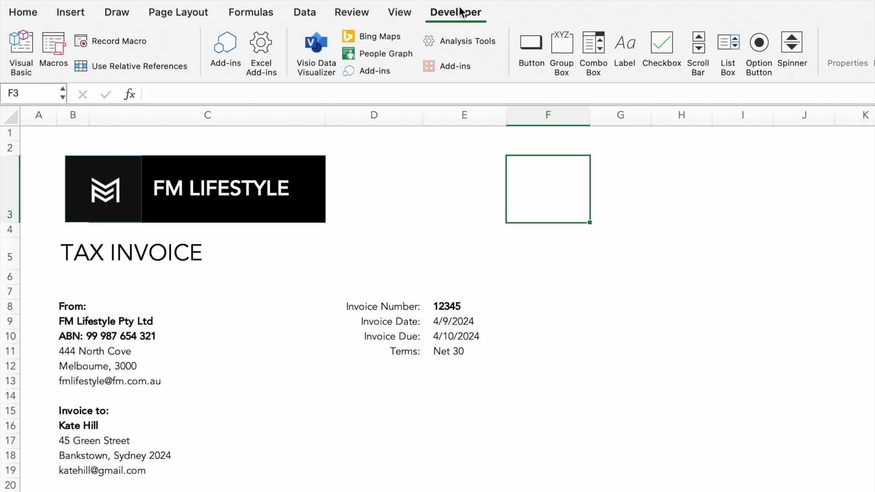
left_click(534, 47)
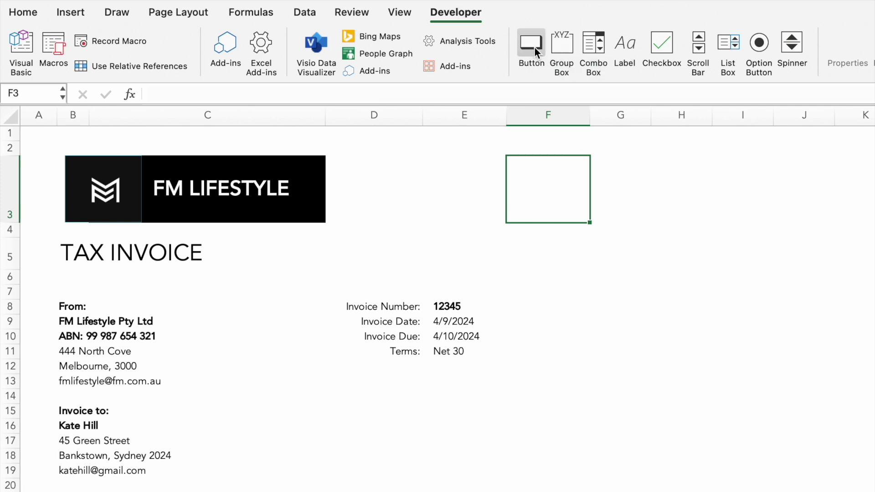
left_click(539, 178)
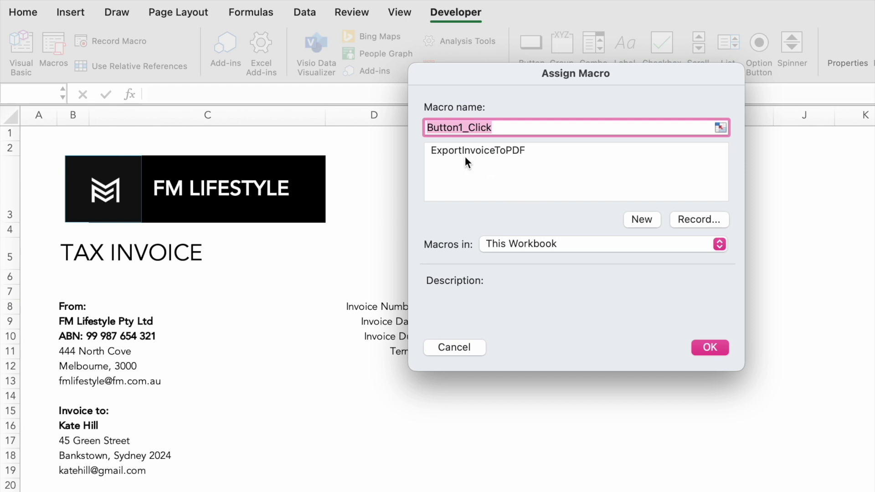
left_click(483, 149)
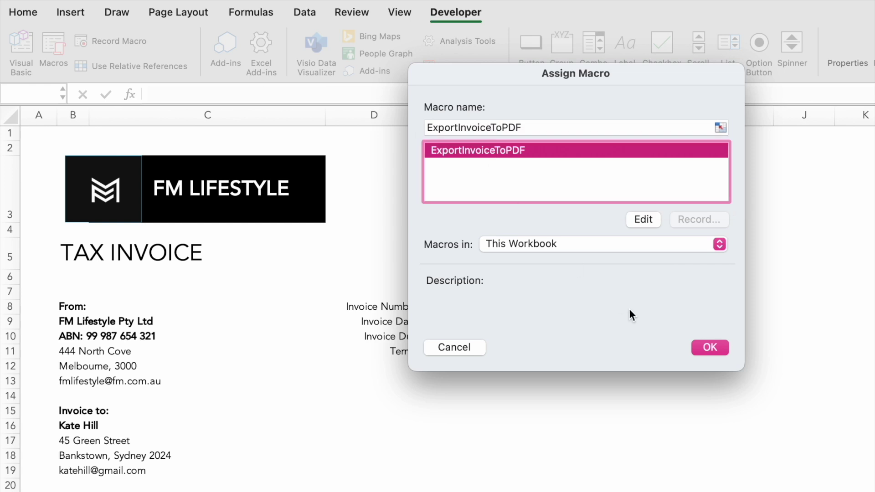
left_click(706, 348)
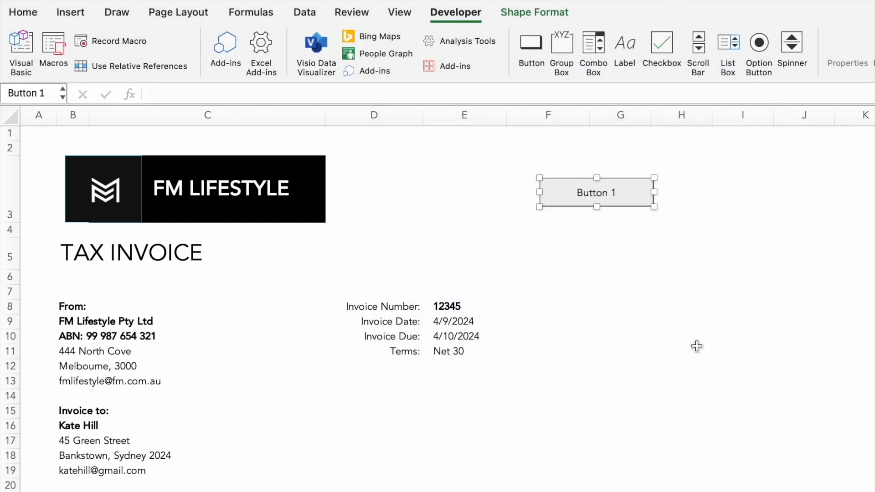
Step: Relabel the new button 'PDF Invoice'
right_click(592, 194)
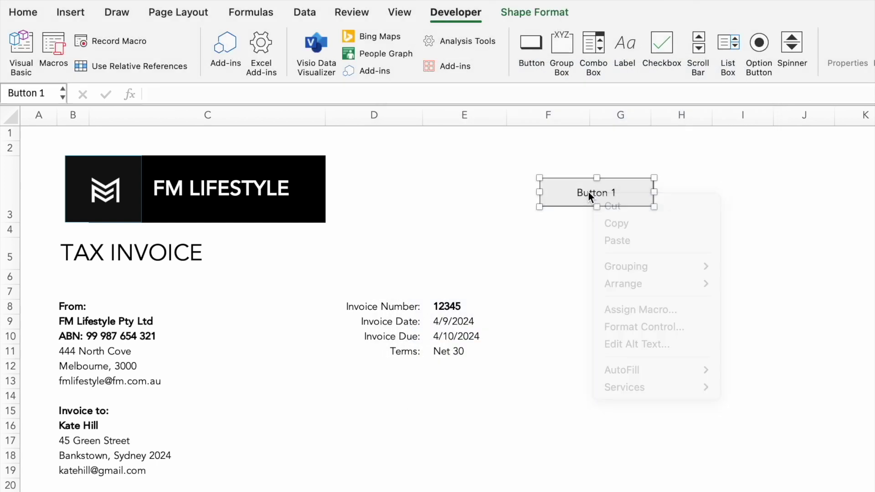
type("PDF")
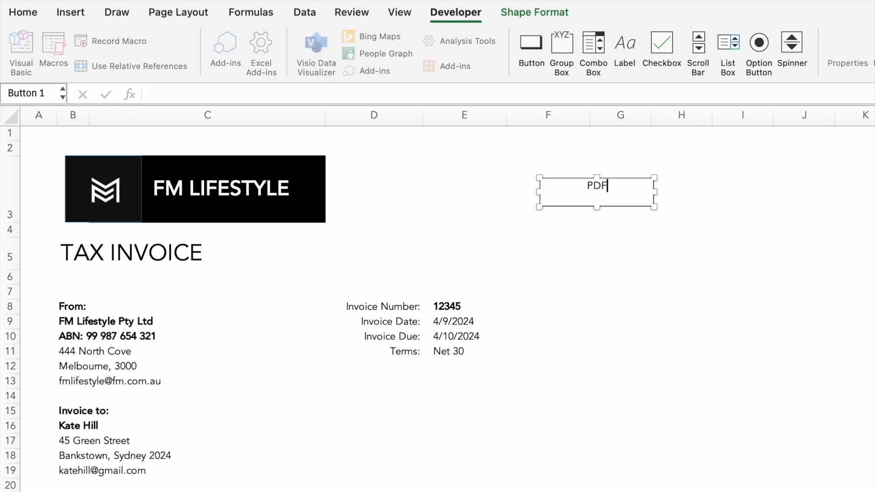
type(" Invoice")
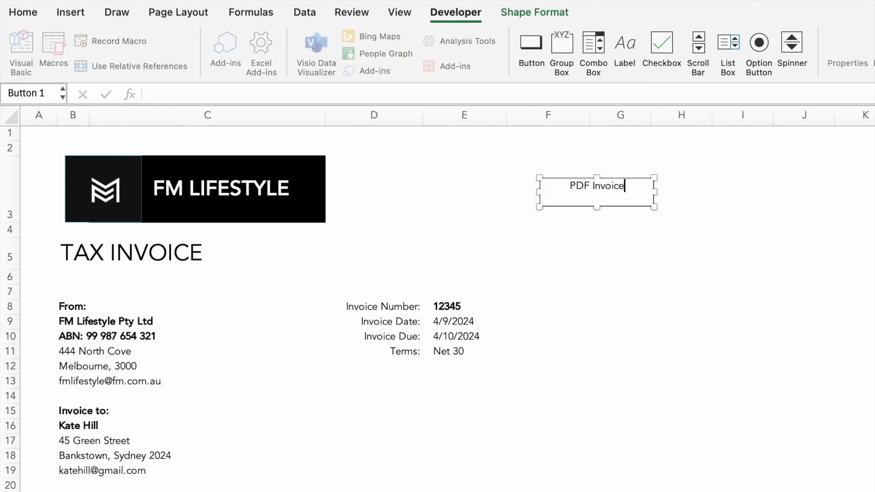
left_click(559, 412)
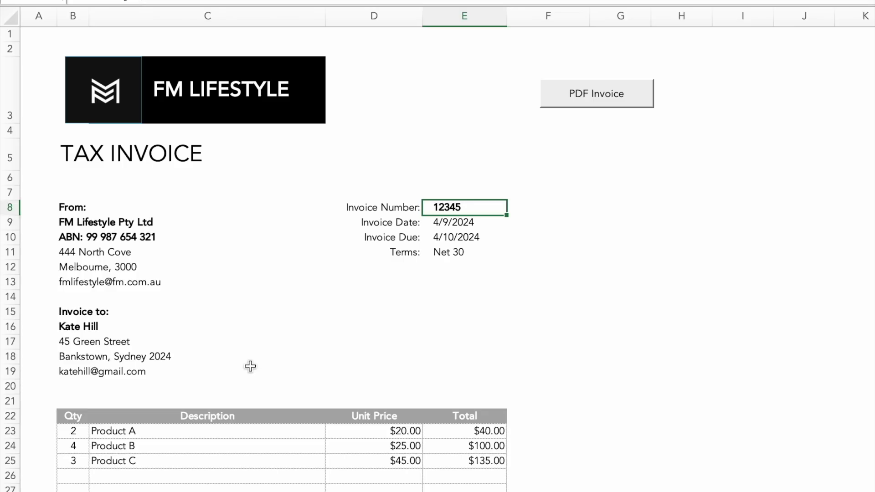
Step: Set the invoice number to 100000 and choose a different customer in B16
type("100000")
left_click(225, 267)
left_click(132, 326)
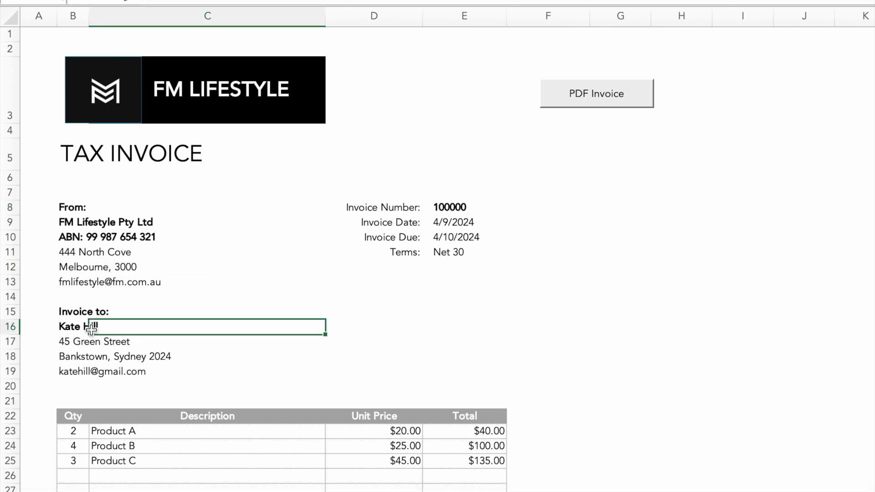
left_click(80, 326)
left_click(95, 327)
left_click(98, 373)
key("Up")
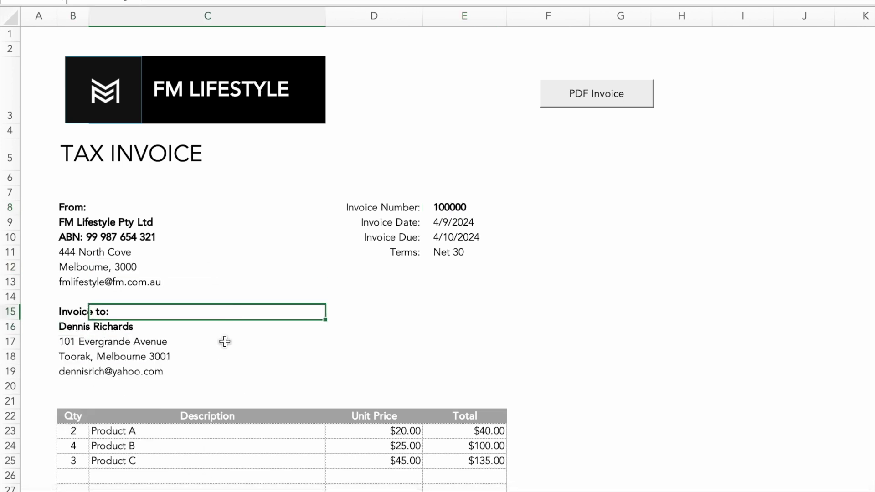
Step: Enter quantities 3, 4 and 6 in B23:B25, bringing the total due to $473.00
scroll(224, 341, "down", 2)
left_click(75, 379)
type("3")
left_click(72, 392)
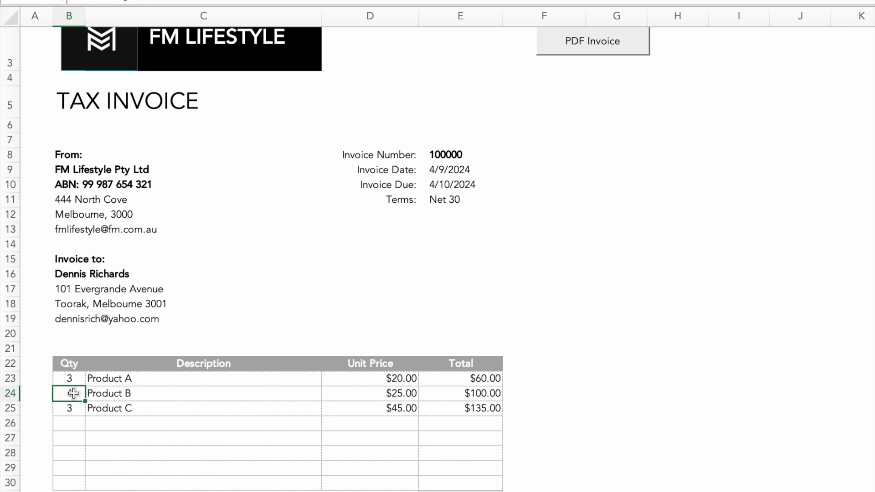
type("4")
left_click(72, 406)
type("6")
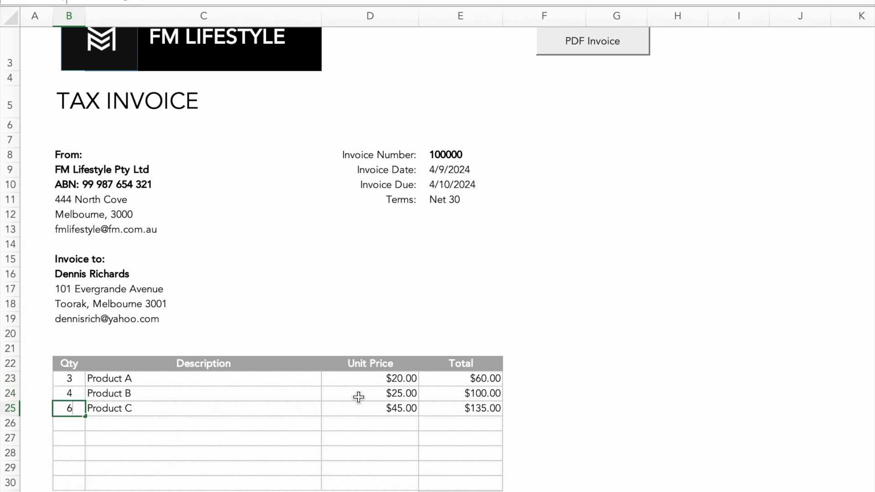
left_click(554, 298)
scroll(553, 298, "down", 3)
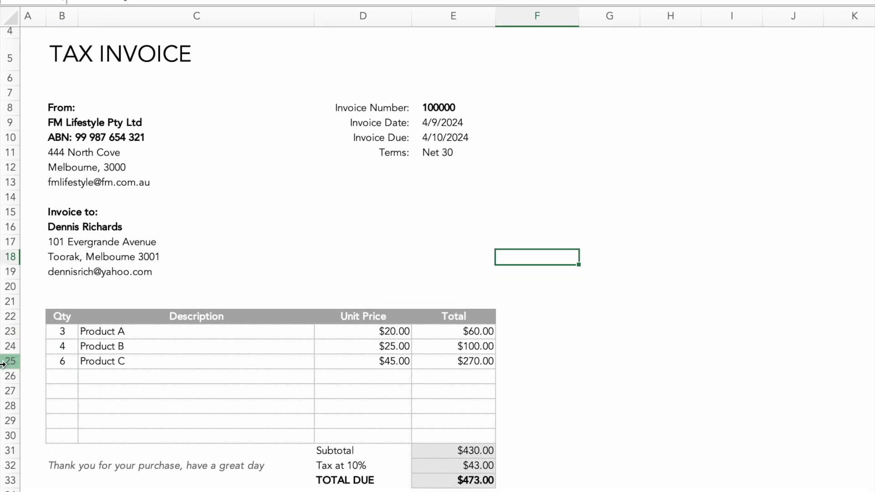
scroll(304, 274, "up", 5)
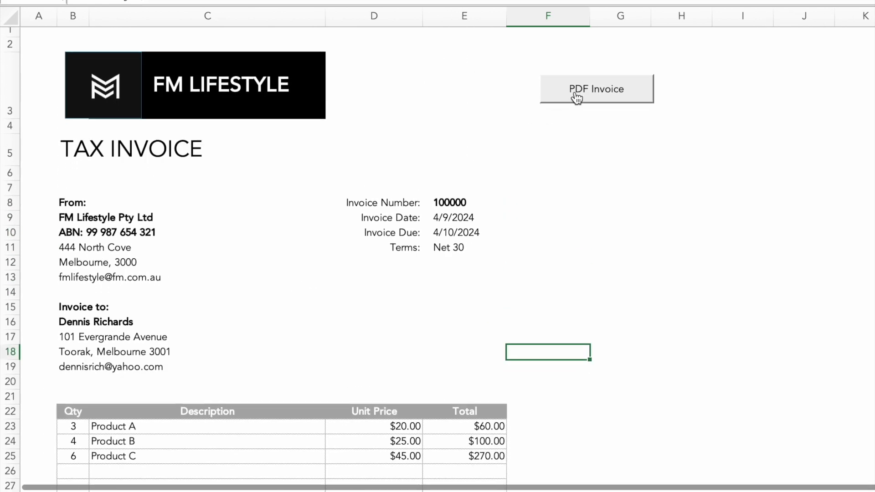
Step: Export the invoice with the PDF Invoice button and dismiss the success message
left_click(575, 92)
left_click(567, 146)
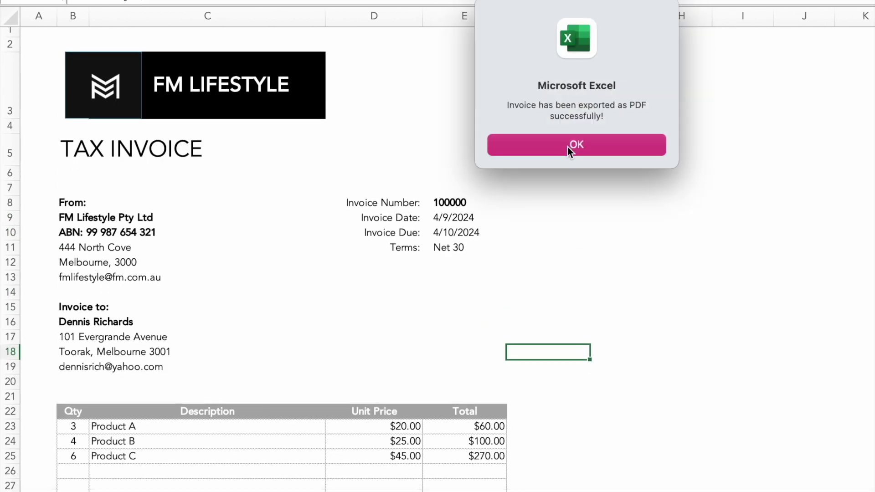